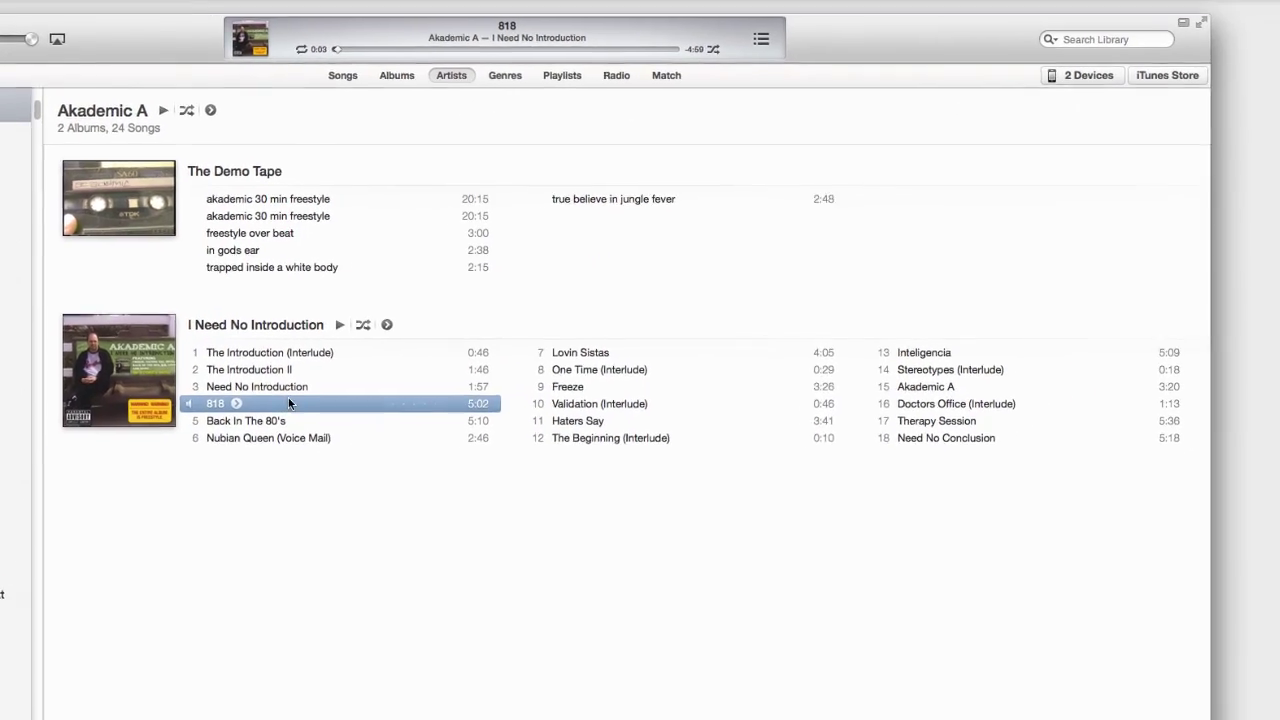
Launch GarageBand via Spotlight and create a Loops project 'My Song' saved on the Desktop
key("super+space")
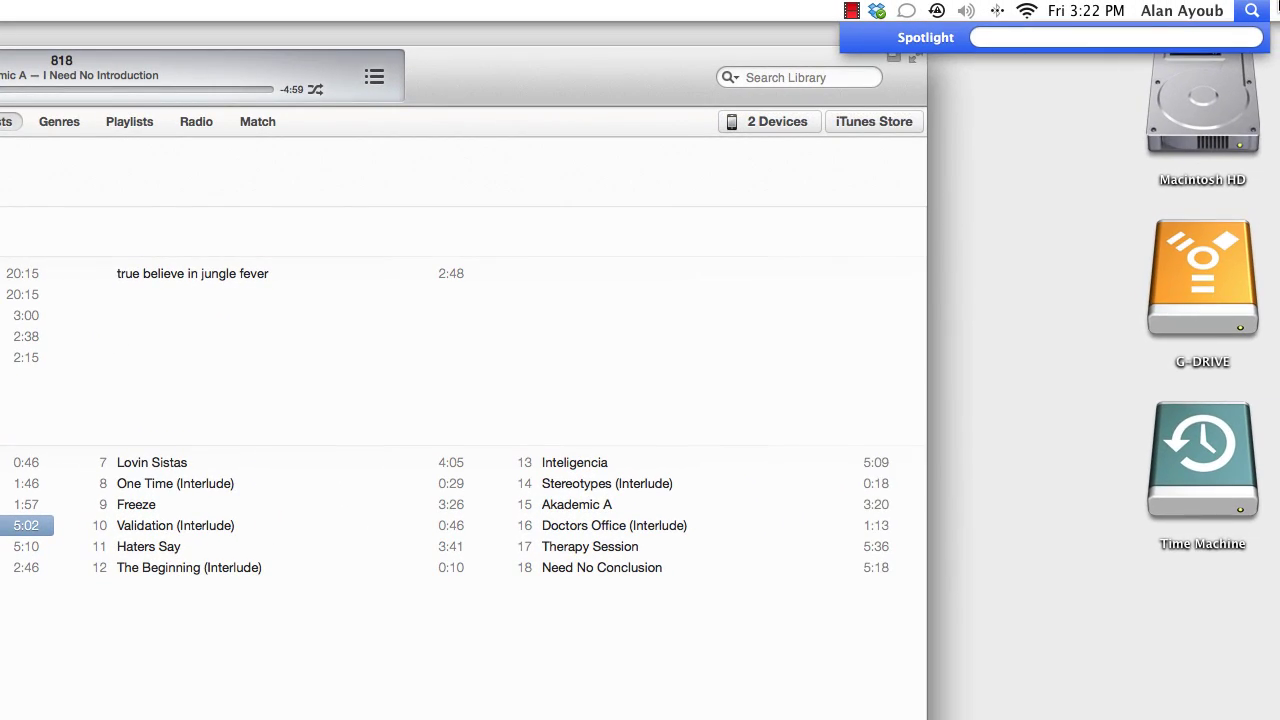
type("gara")
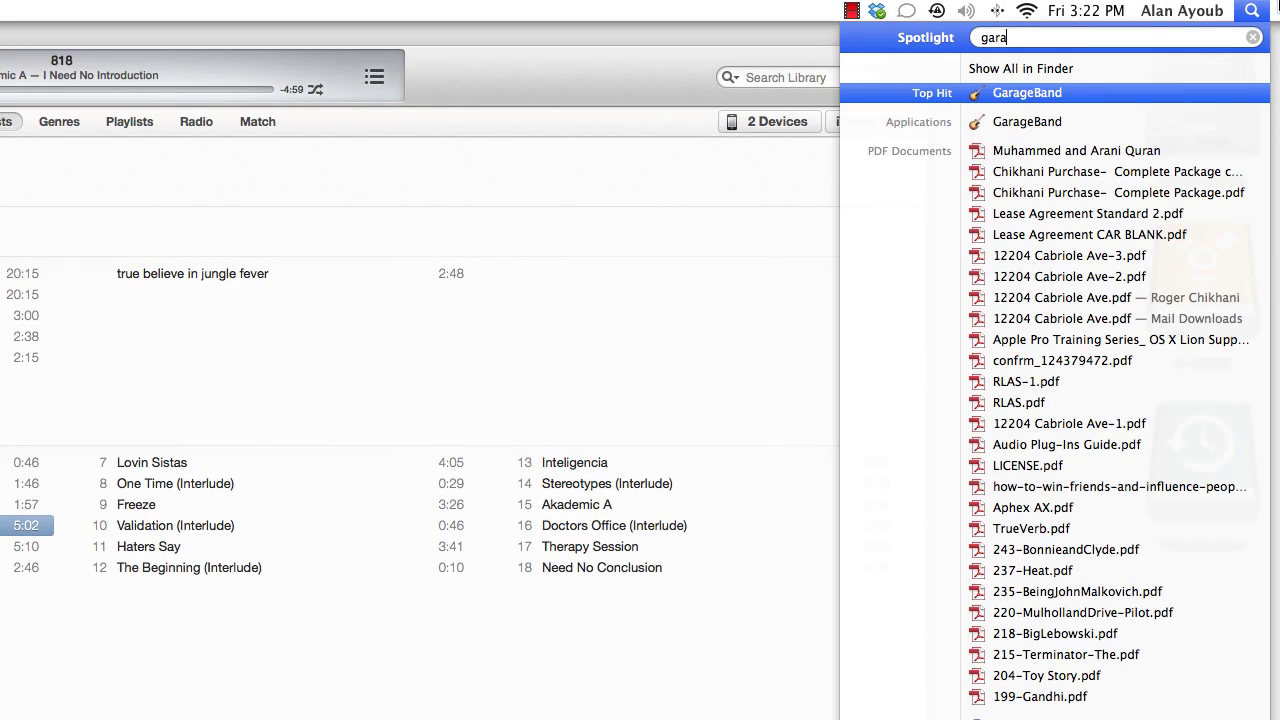
key("Return")
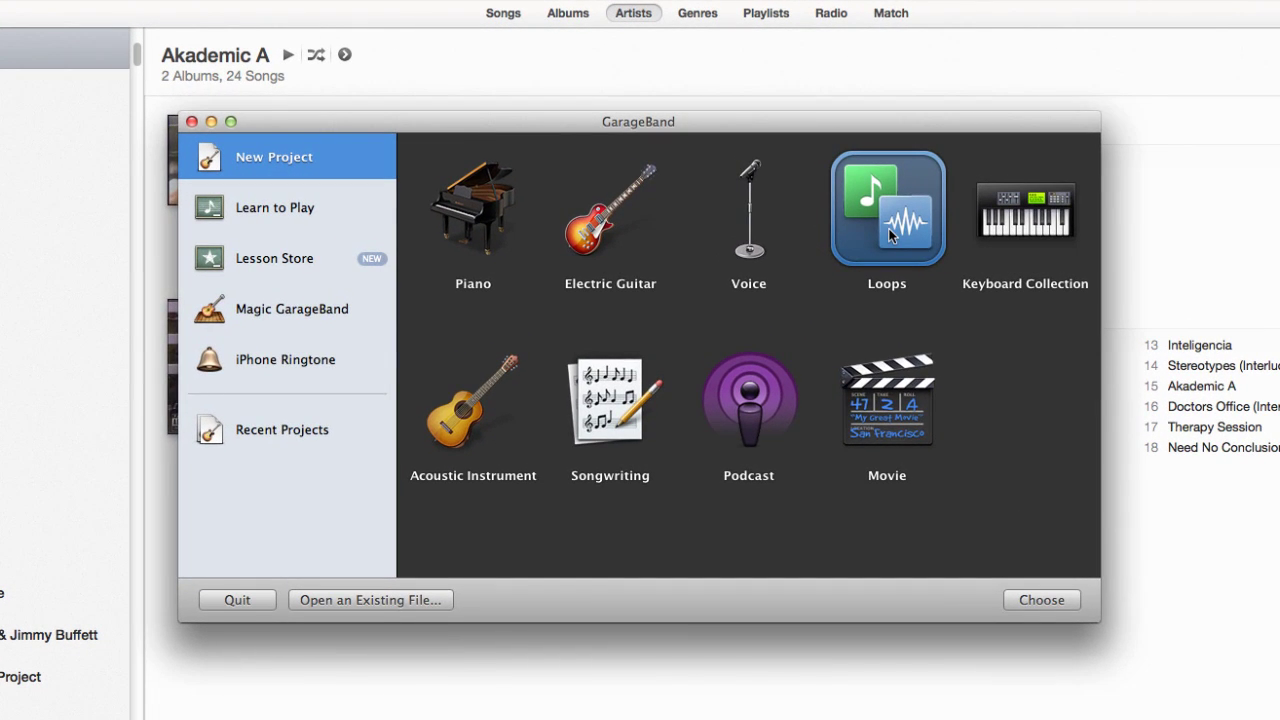
double_click(889, 235)
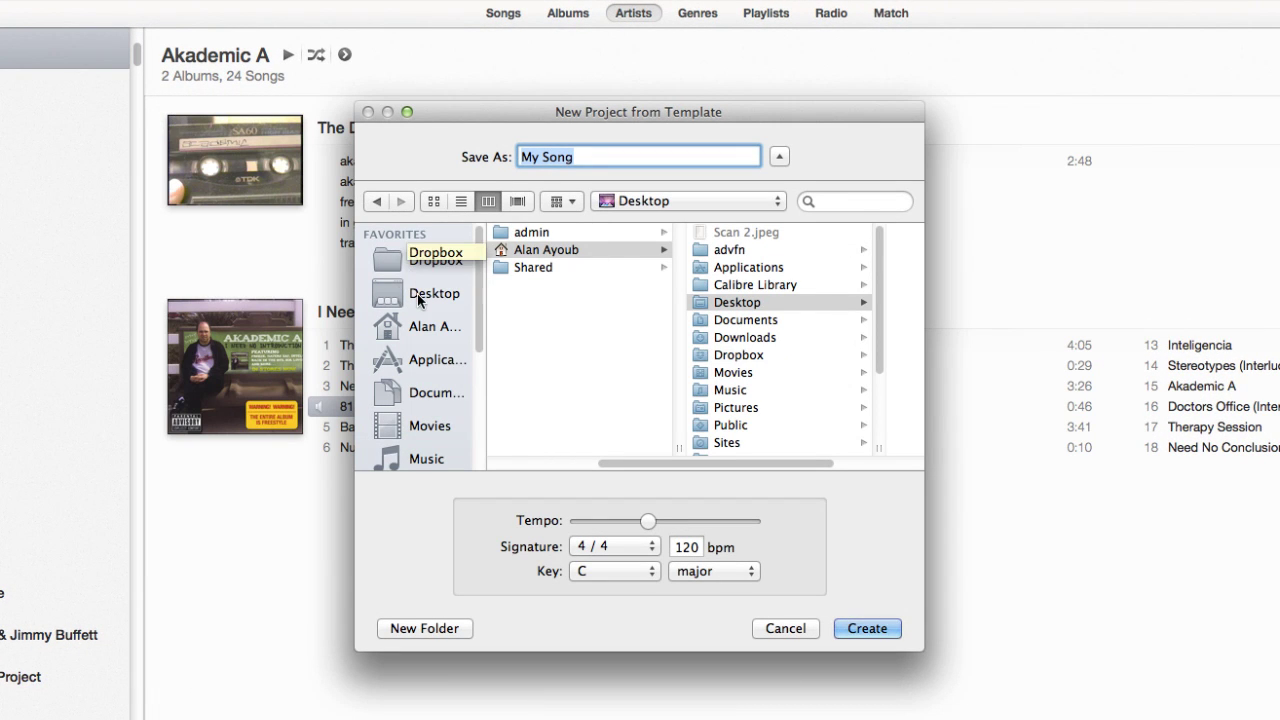
left_click(410, 294)
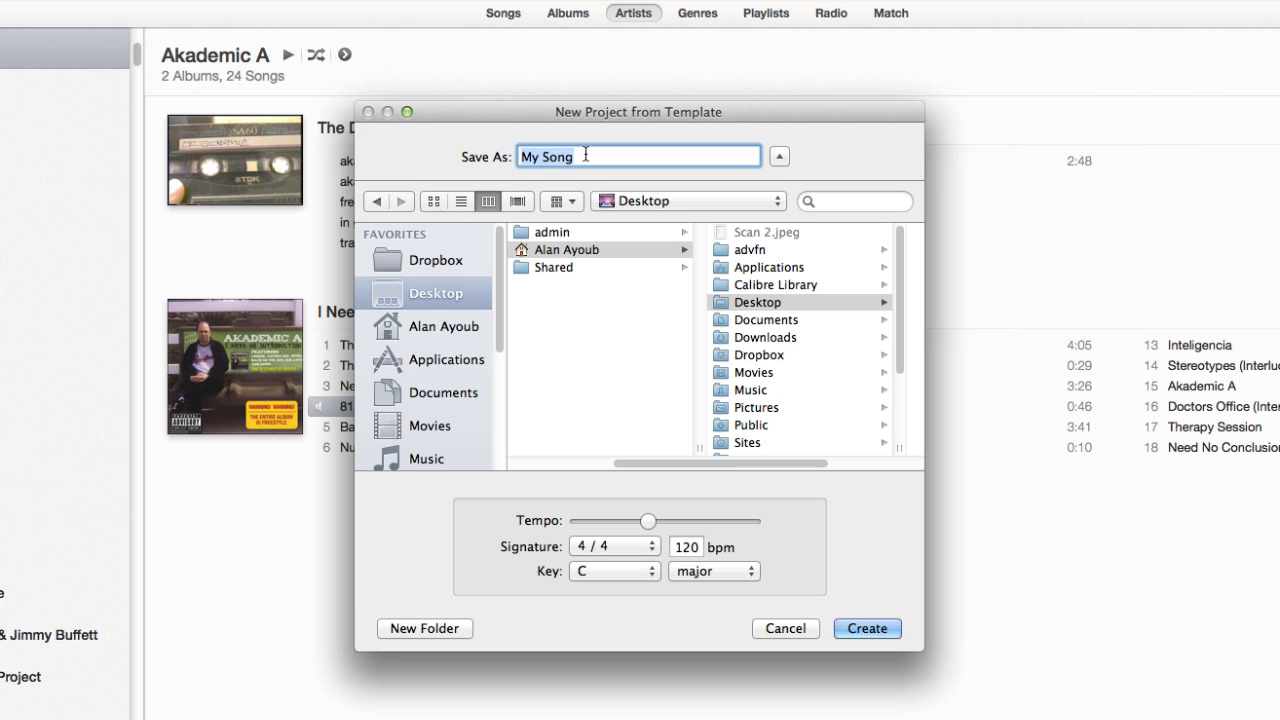
left_click(893, 634)
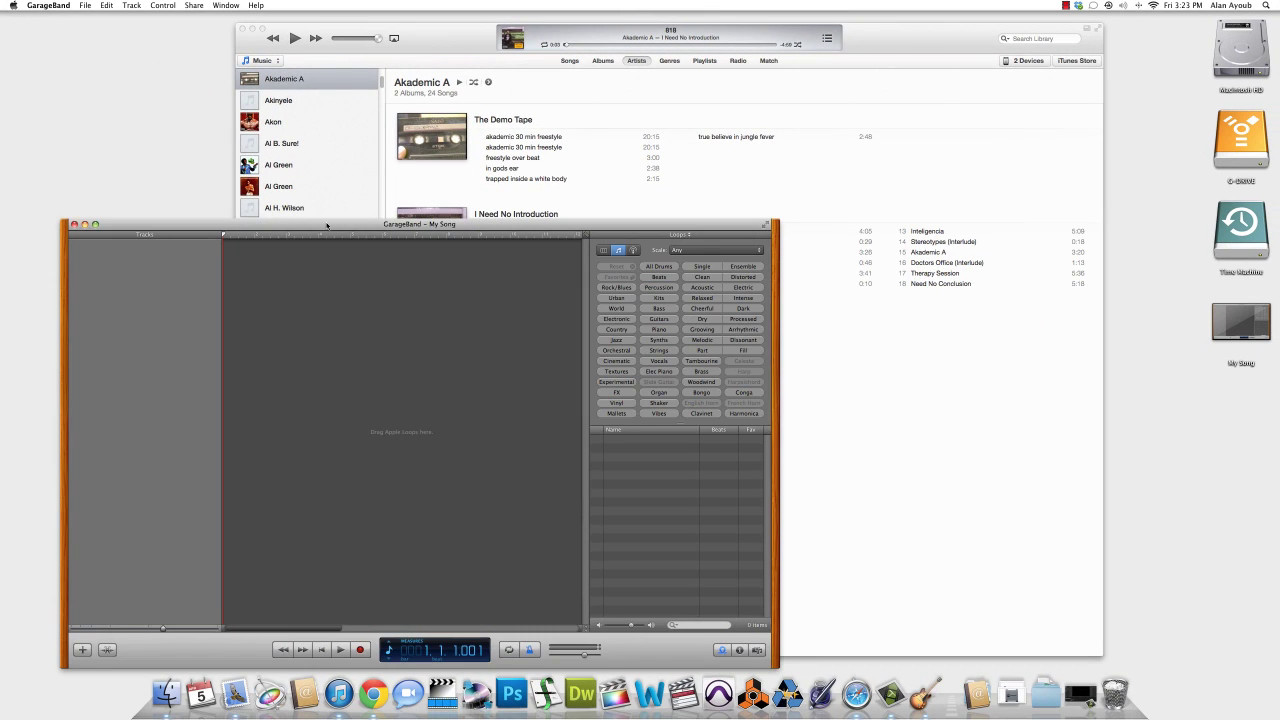
Add a new Real Instrument track to the My Song project
left_click_drag(326, 225, 310, 93)
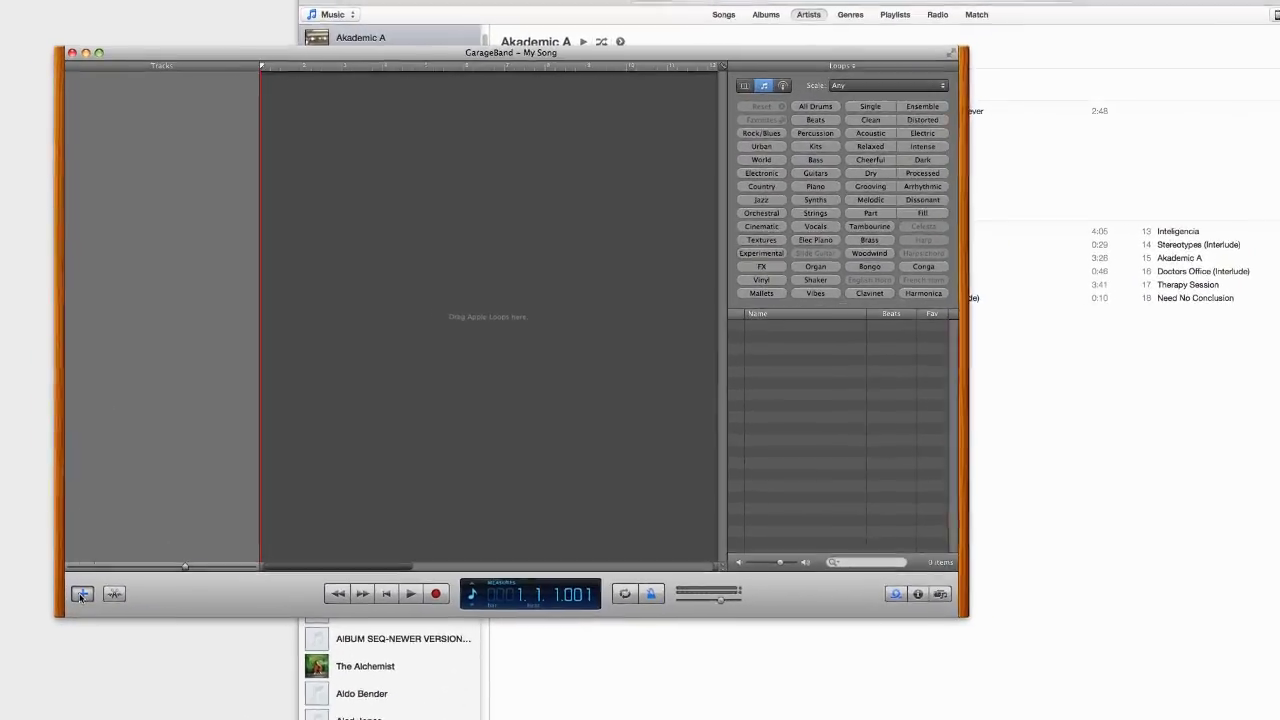
left_click(81, 596)
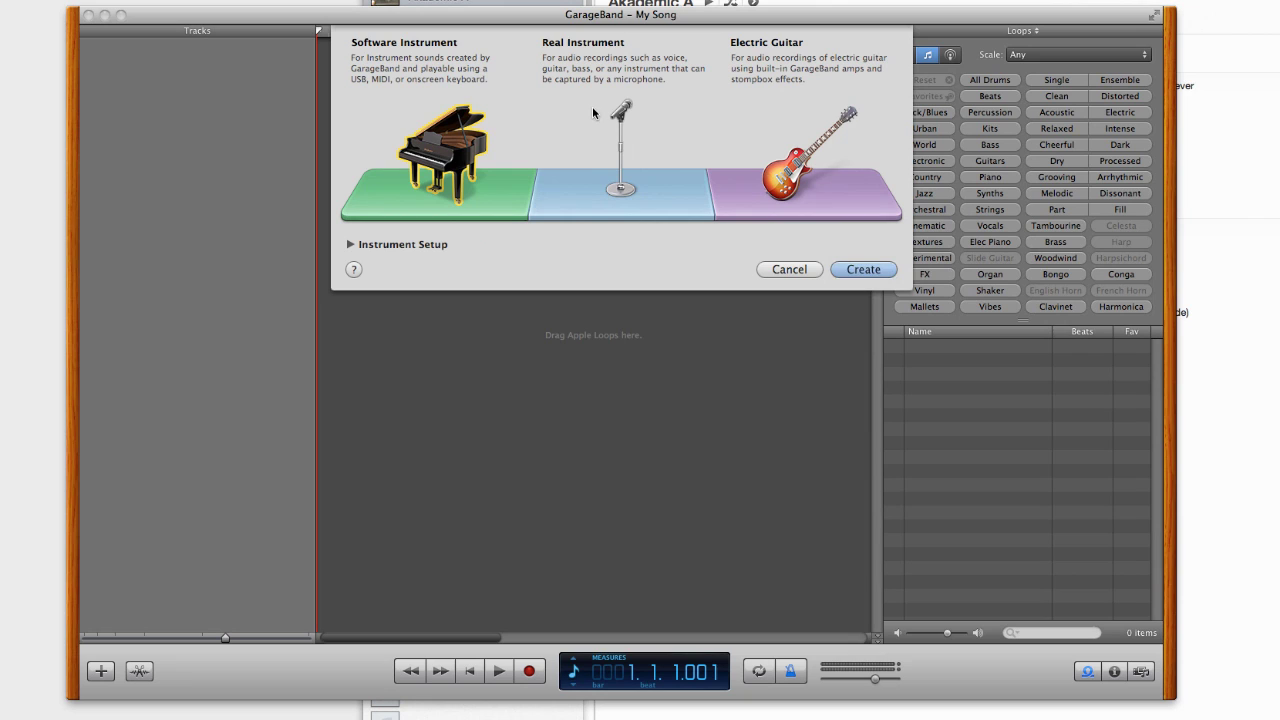
left_click(622, 106)
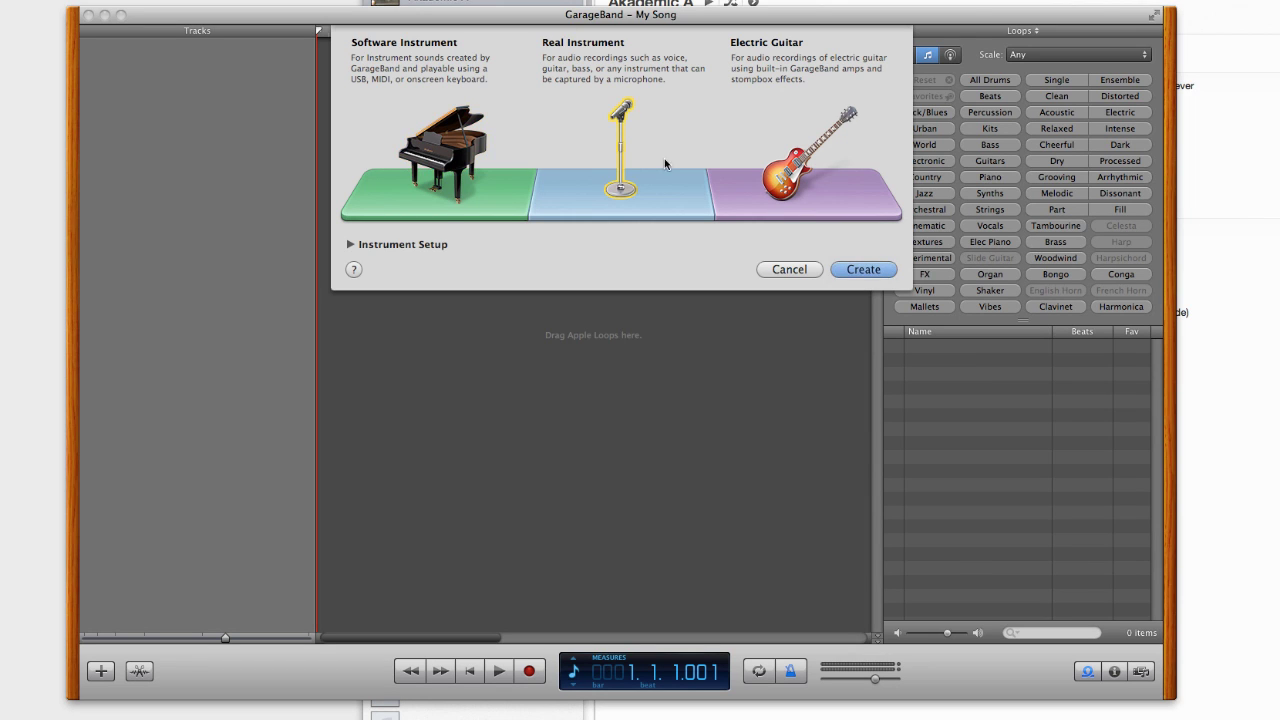
left_click(866, 272)
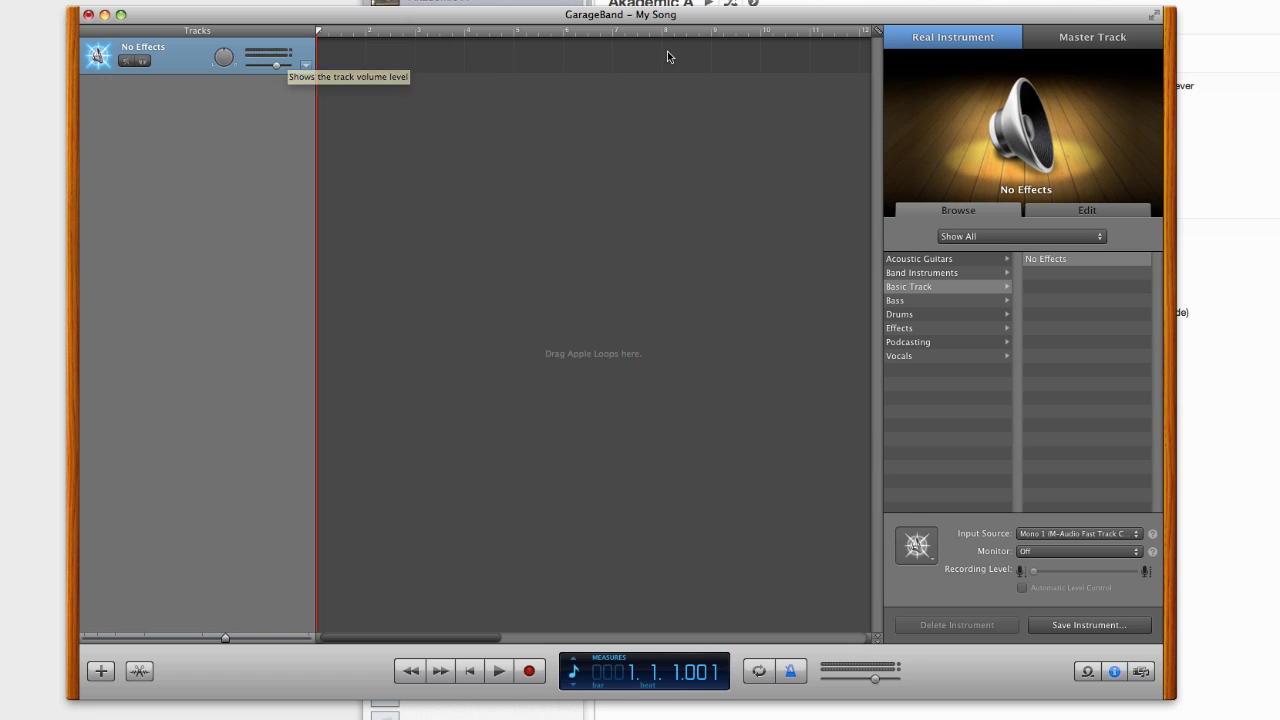
Drag the song '818' from iTunes onto the GarageBand timeline
key("super+Tab")
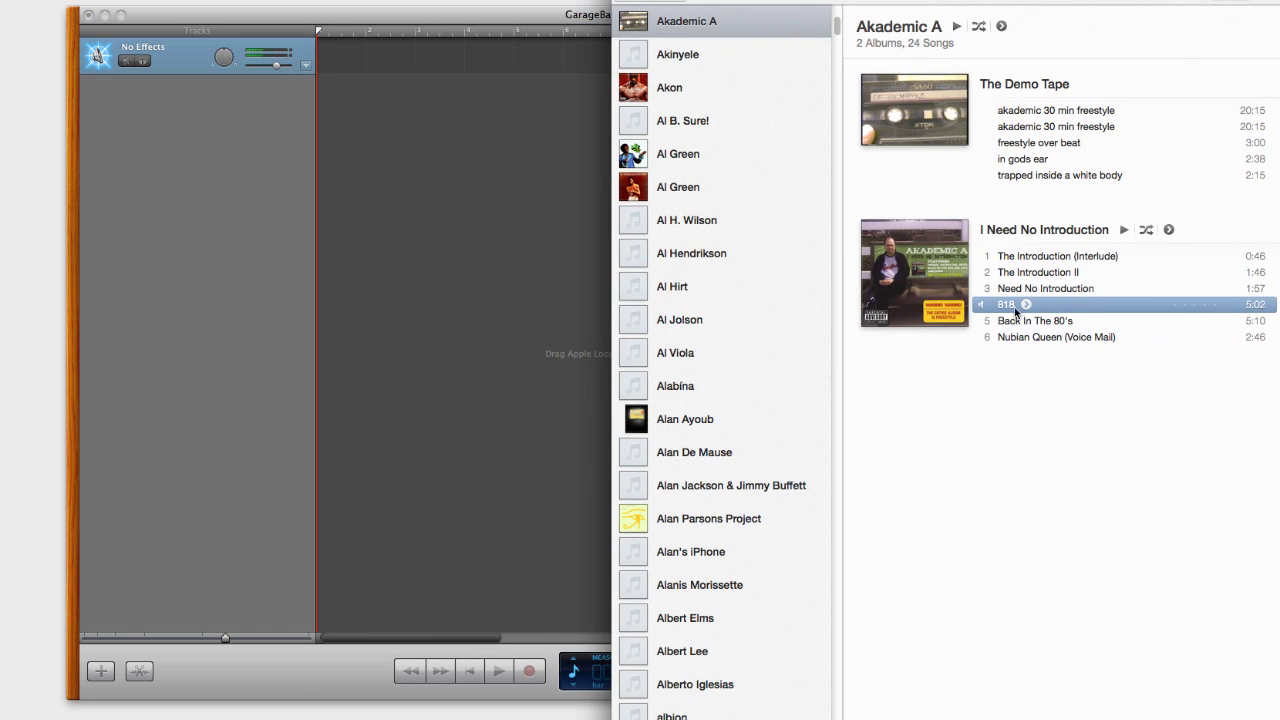
left_click_drag(1005, 306, 335, 62)
left_click(372, 14)
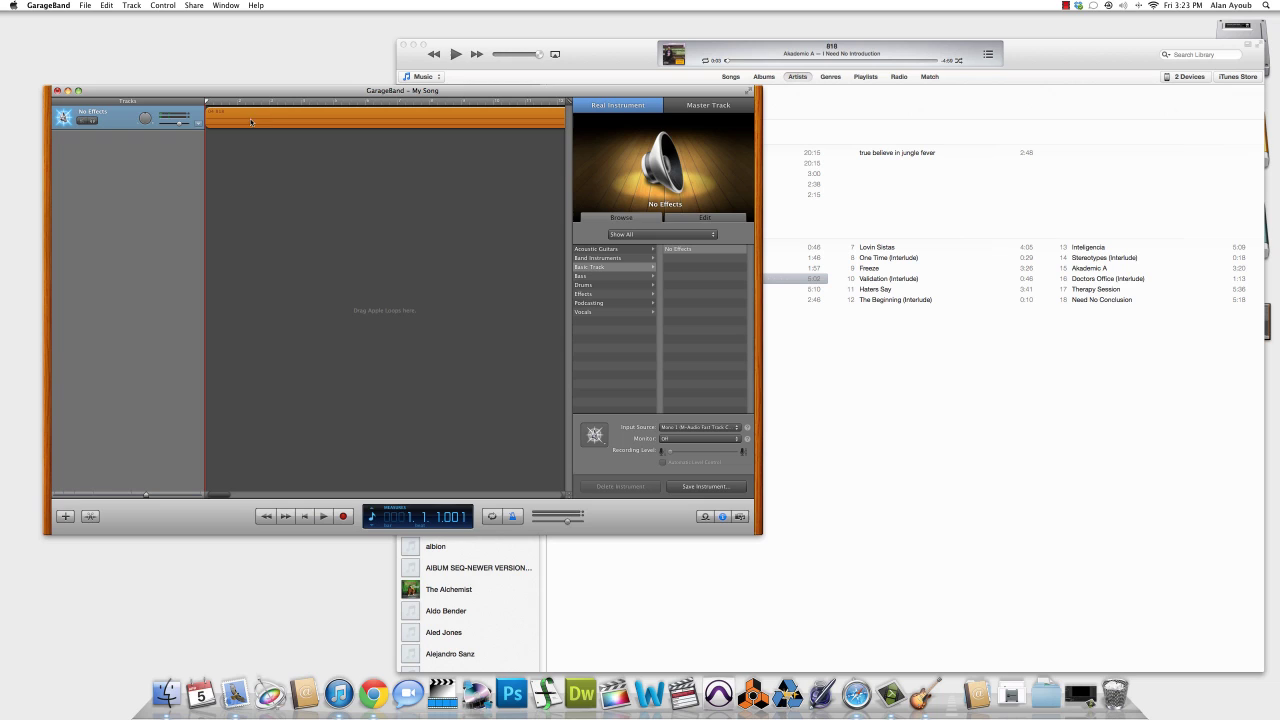
Maximise the project window and choose Share > Send Ringtone to iTunes
left_click(78, 90)
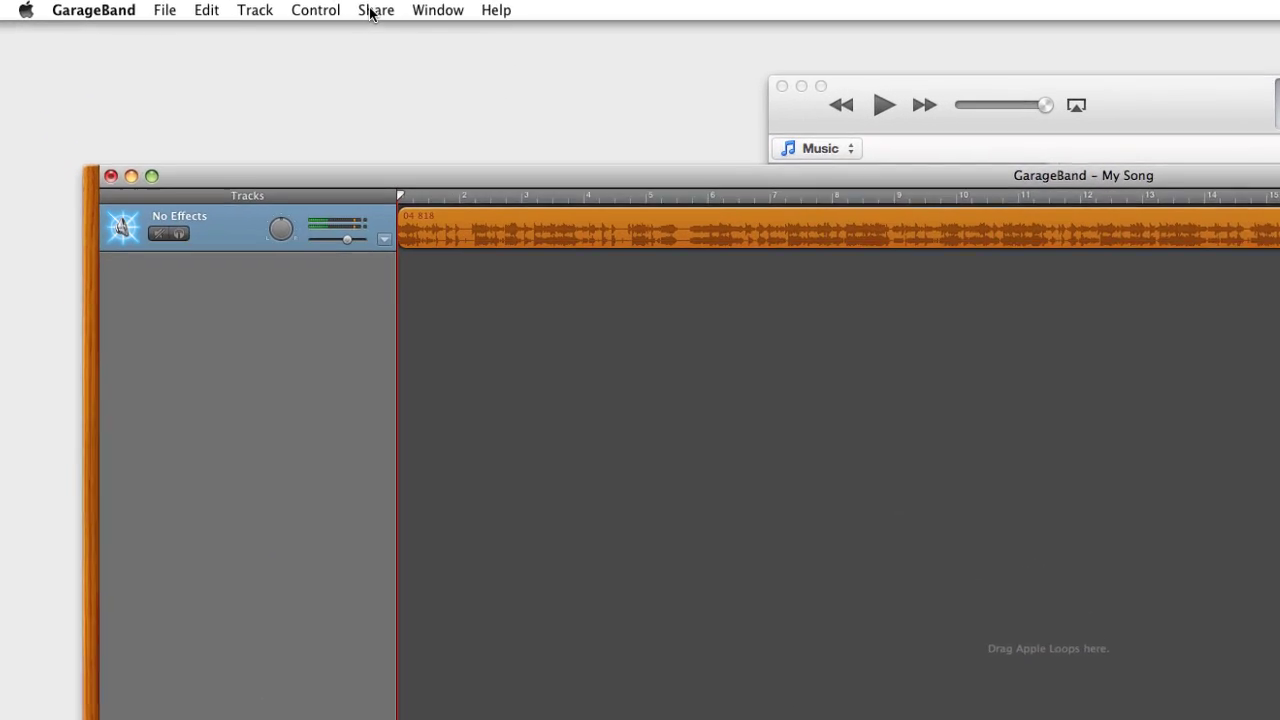
left_click(434, 13)
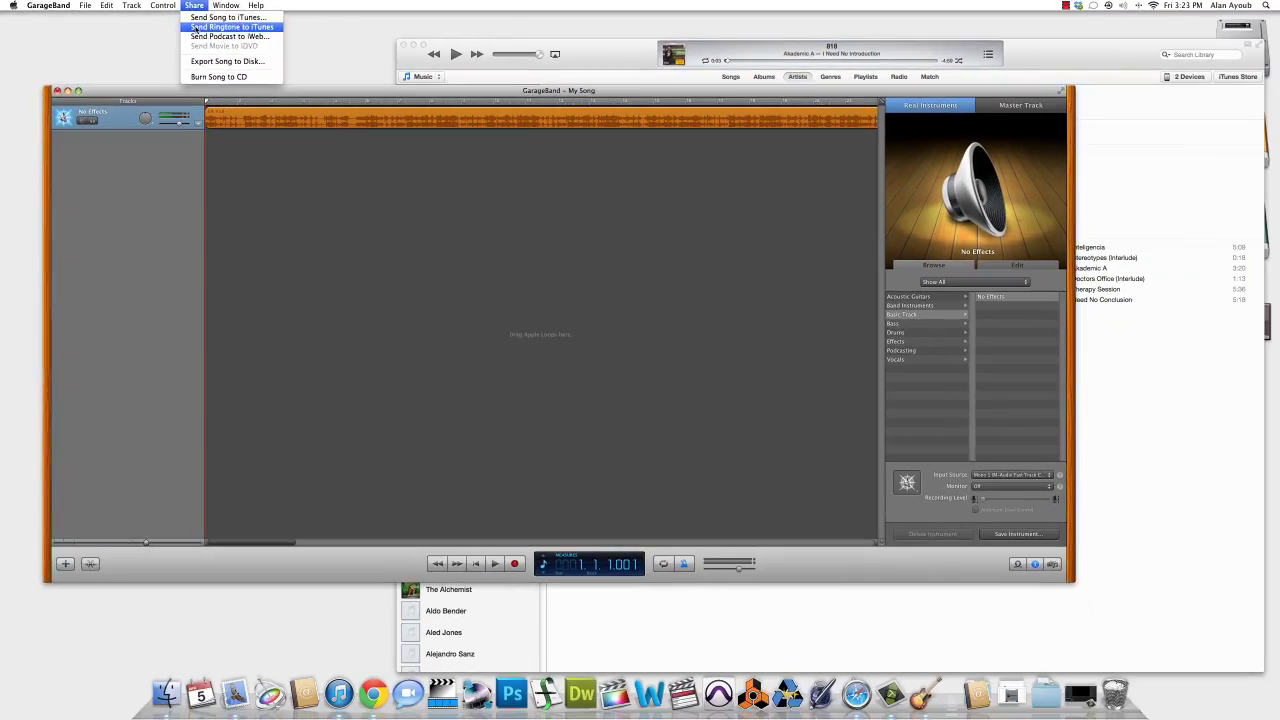
left_click(461, 67)
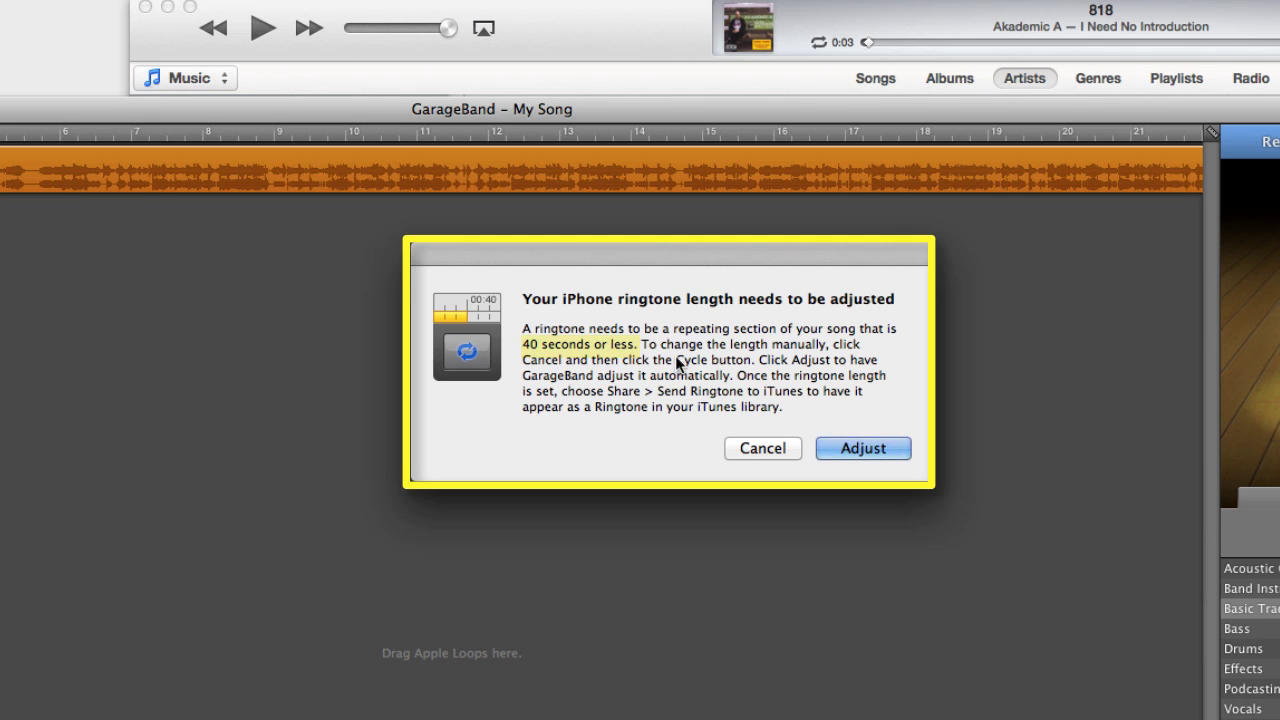
Accept automatic adjustment, switch the LCD to Time mode, and extend the cycle region to about 38 seconds
left_click(895, 449)
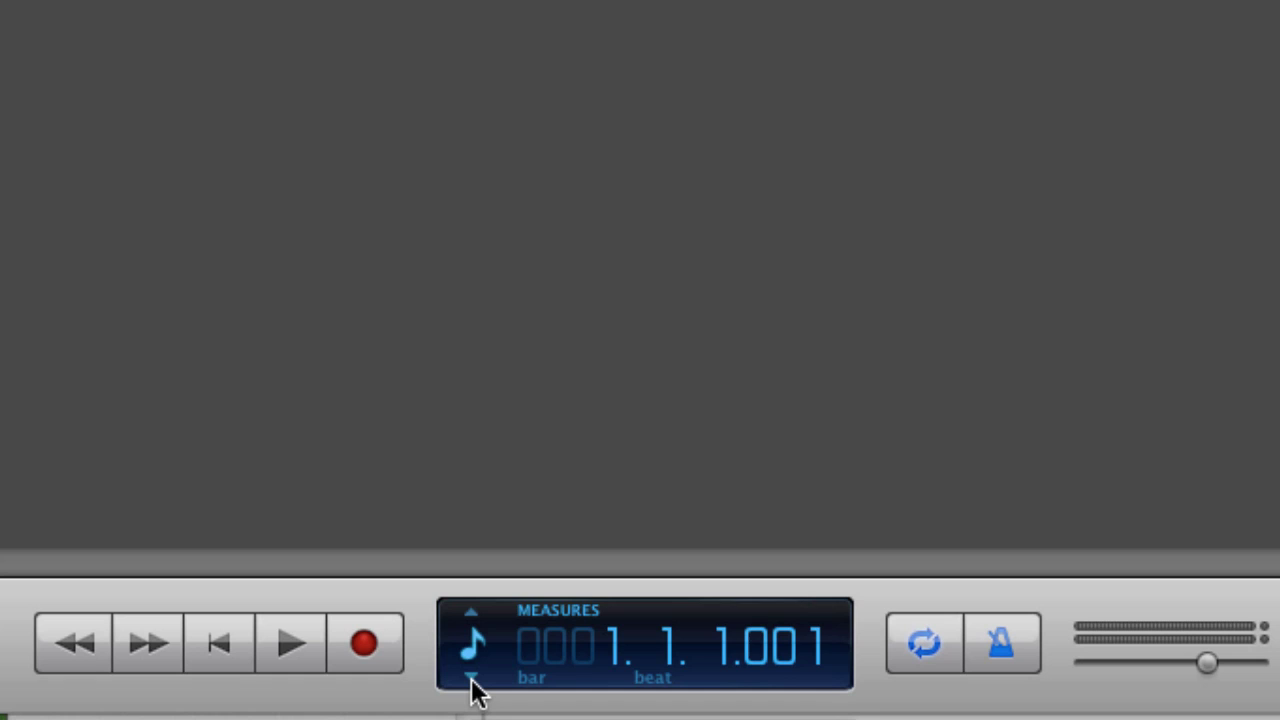
left_click(471, 680)
left_click(471, 680)
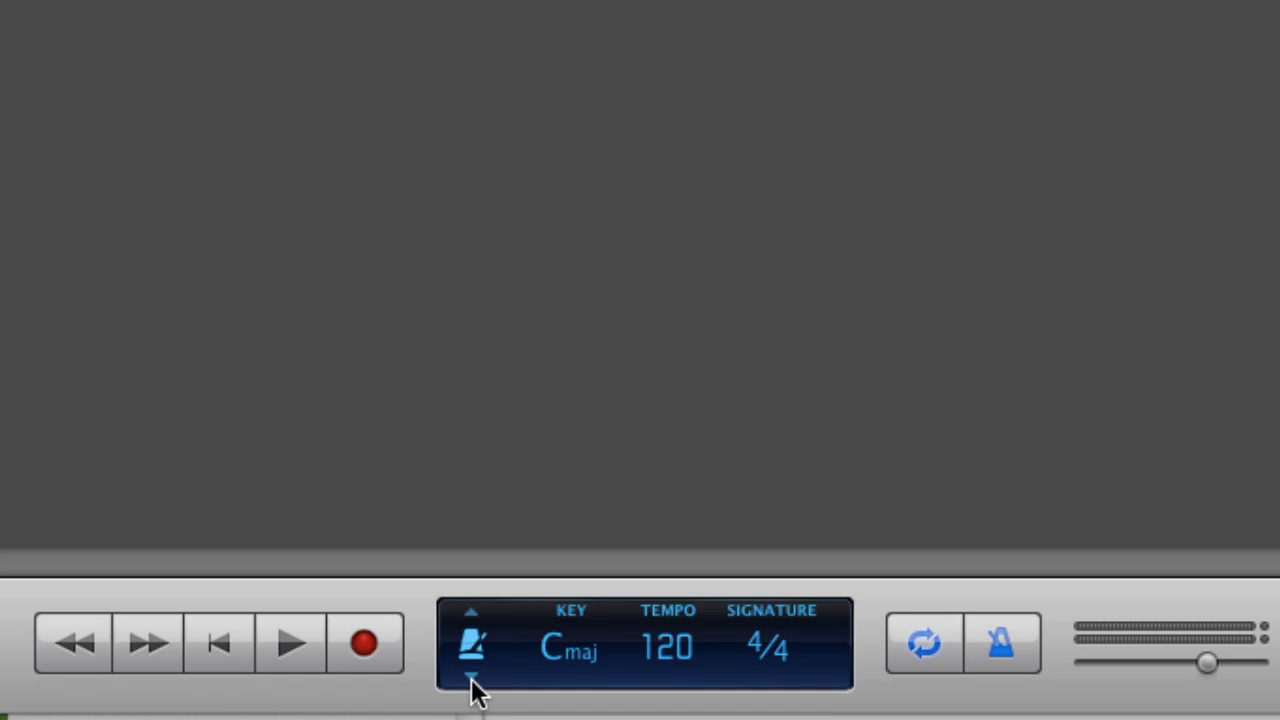
left_click(471, 680)
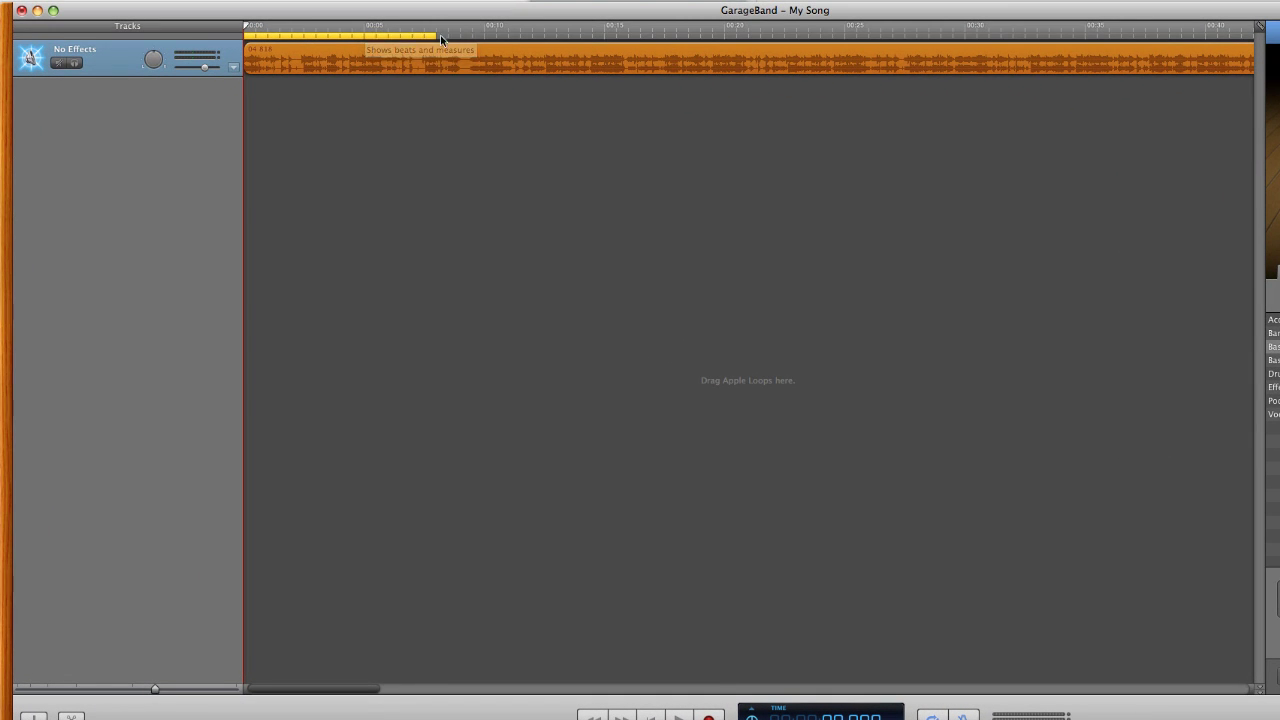
left_click_drag(491, 36, 1017, 42)
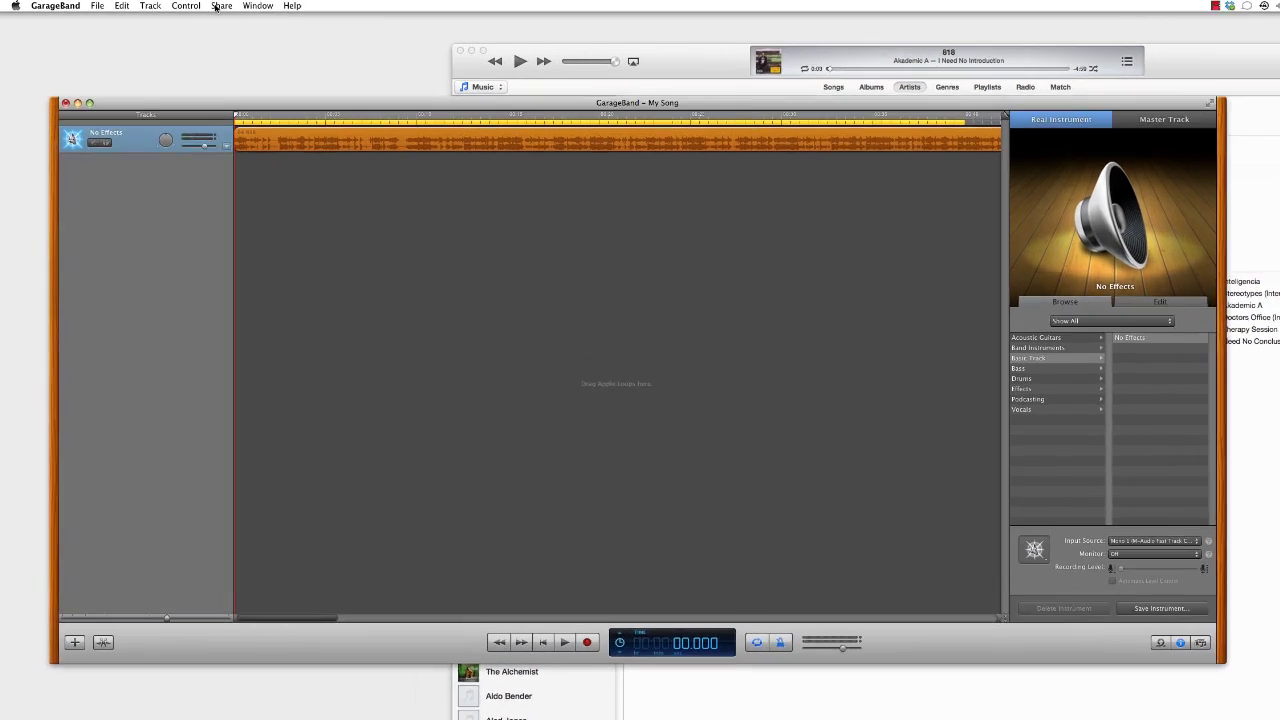
Pull the cycle region's end below 40 seconds and send My Song to iTunes as a ringtone
left_click(192, 6)
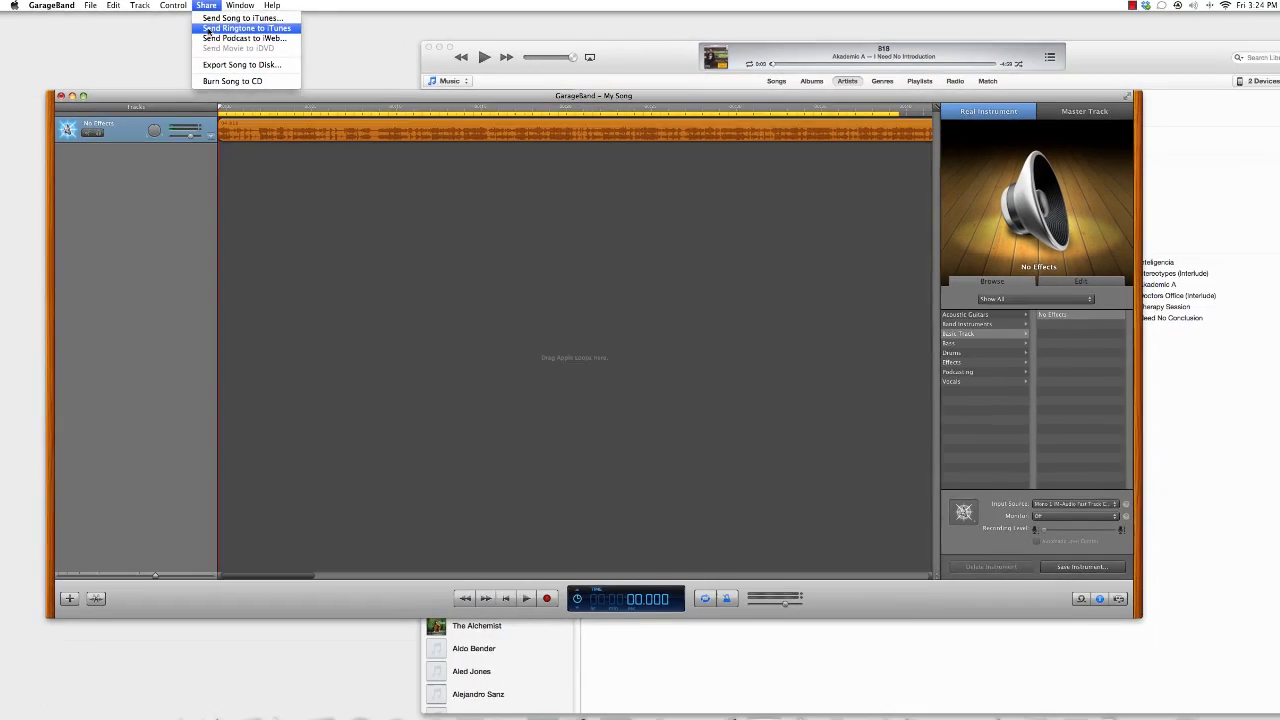
left_click(349, 50)
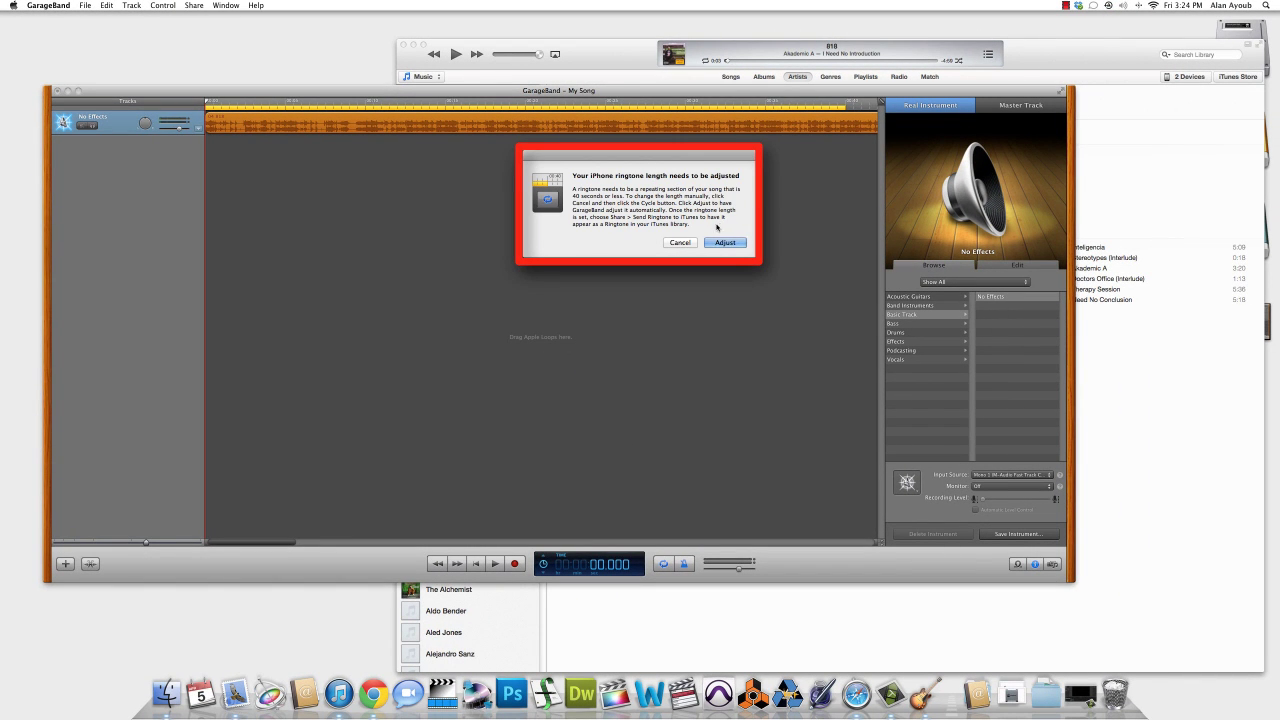
left_click(679, 244)
left_click_drag(845, 106, 812, 106)
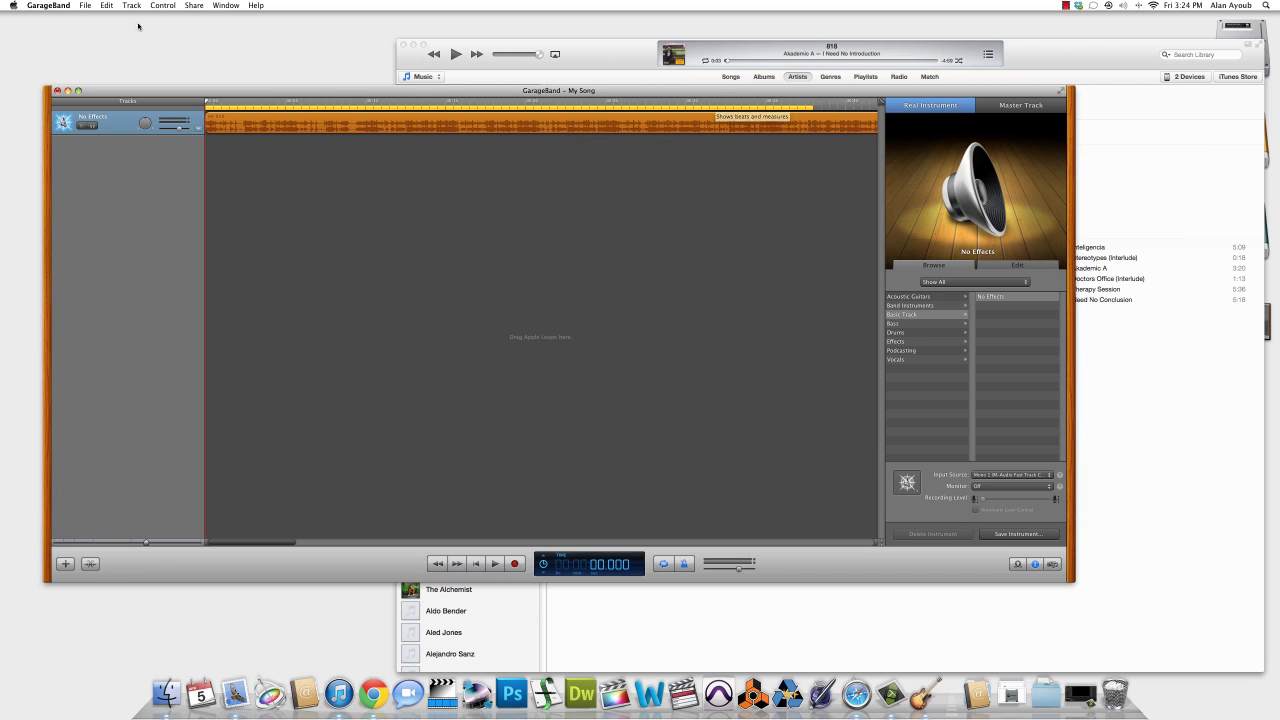
left_click(194, 5)
left_click(232, 36)
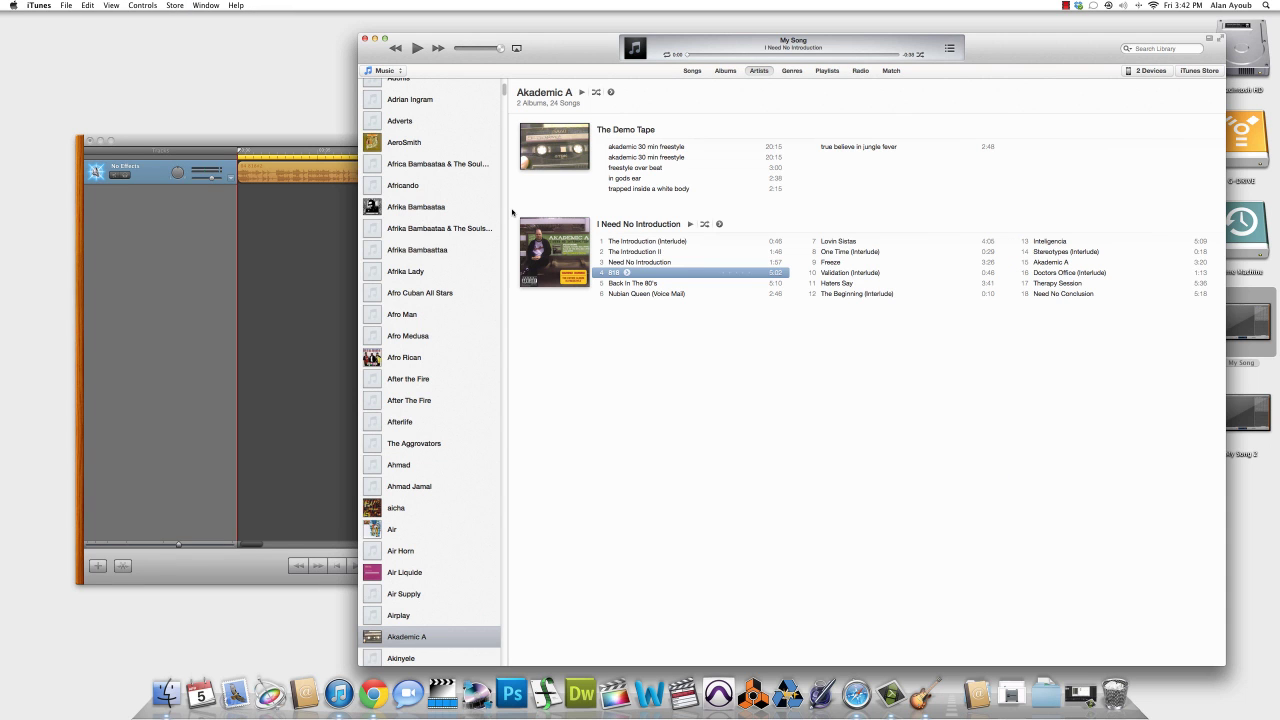
Switch the iTunes library from Music to Tones, showing My Song at 0:38
left_click(399, 72)
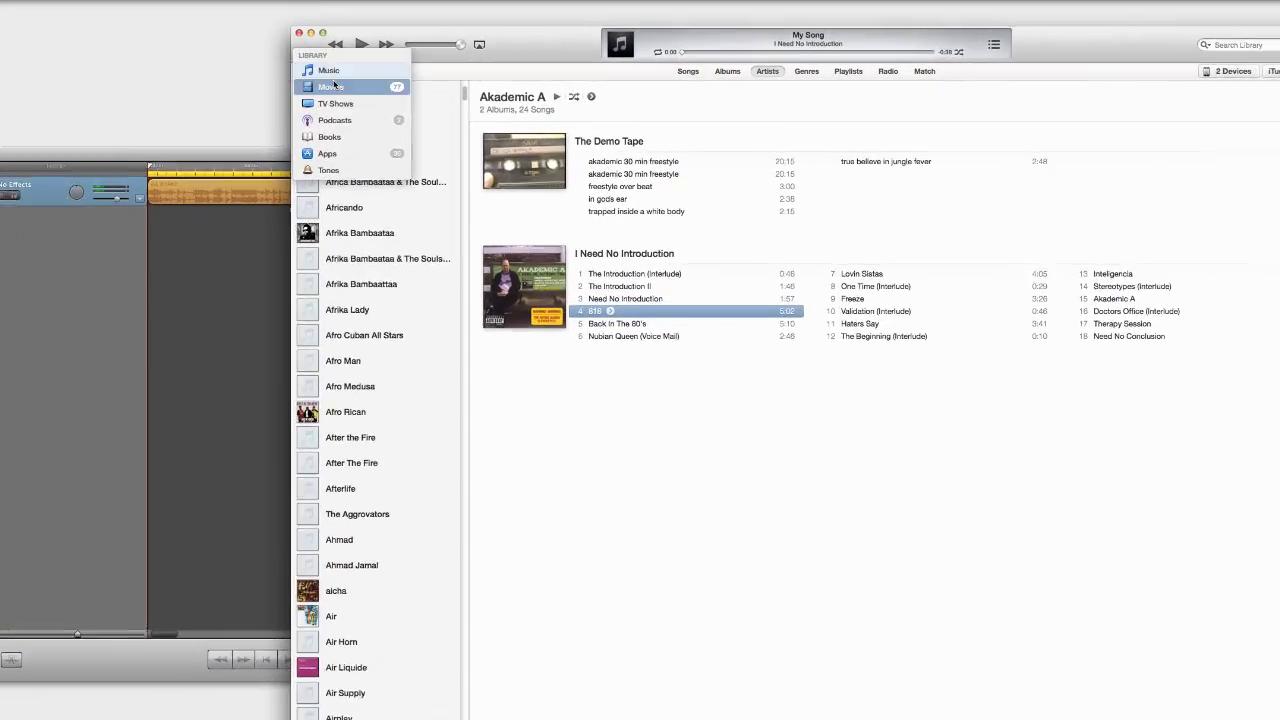
left_click(265, 187)
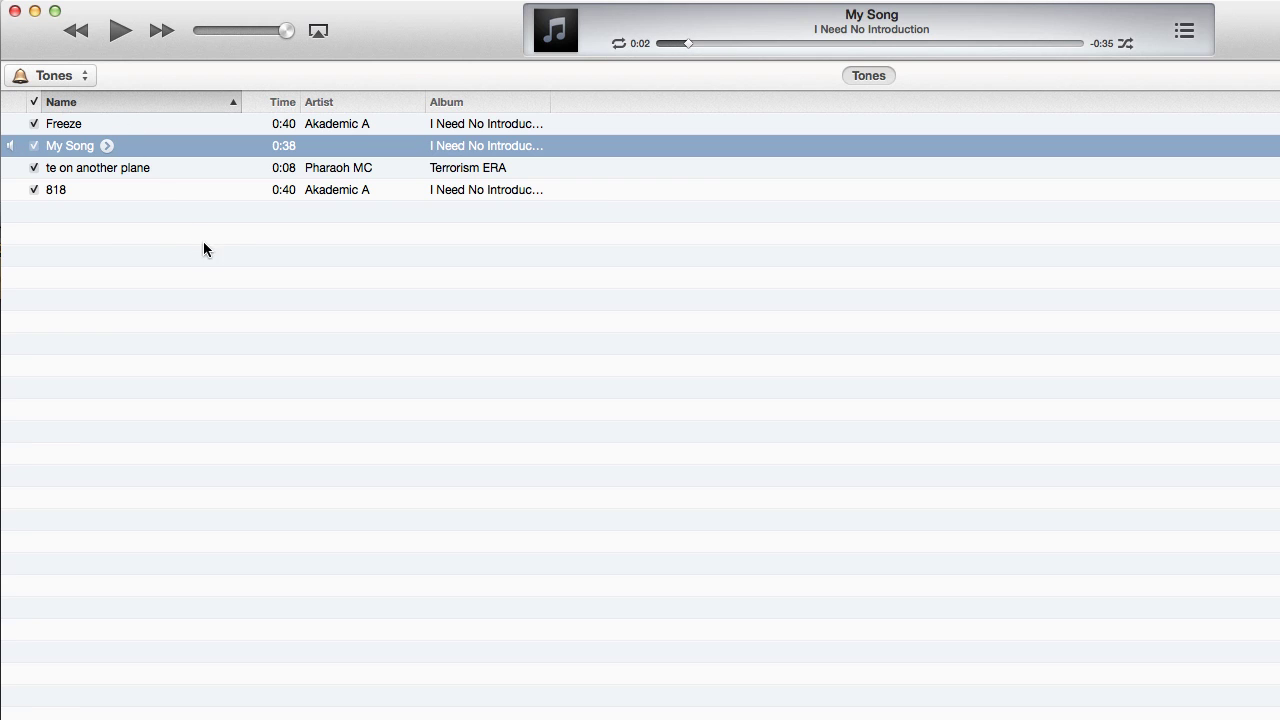
mouse_move(92, 188)
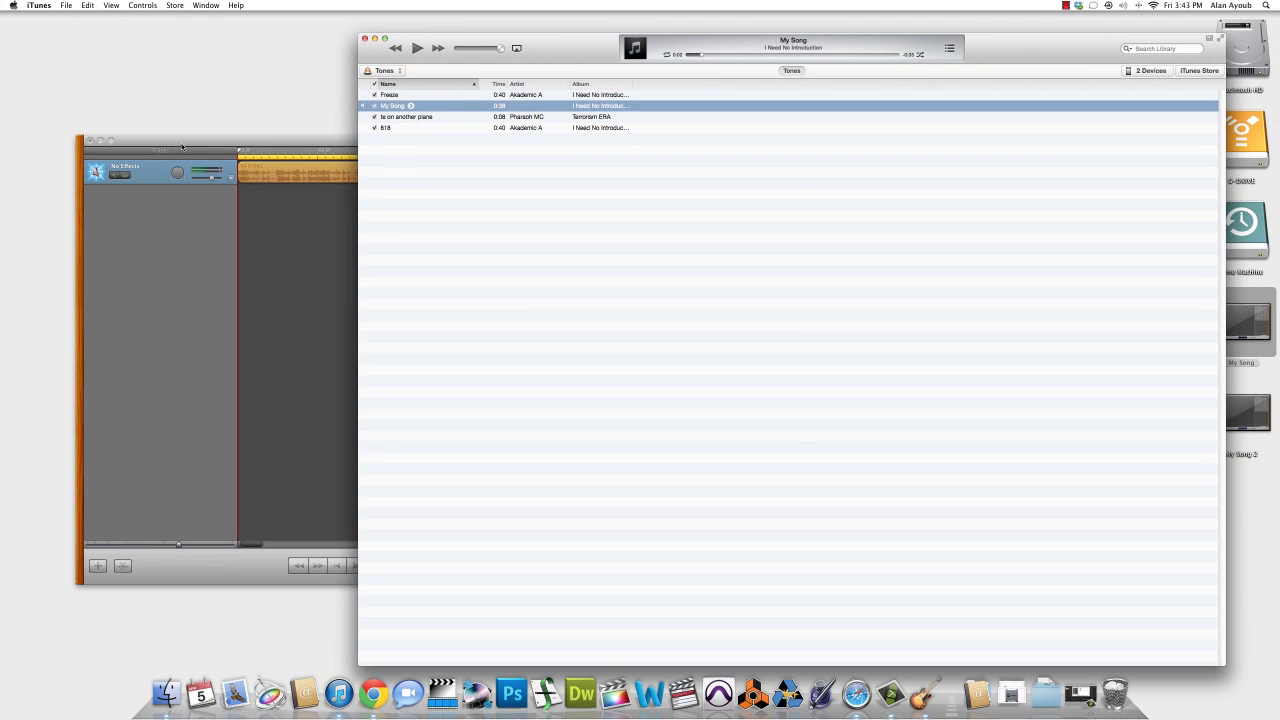
left_click(182, 147)
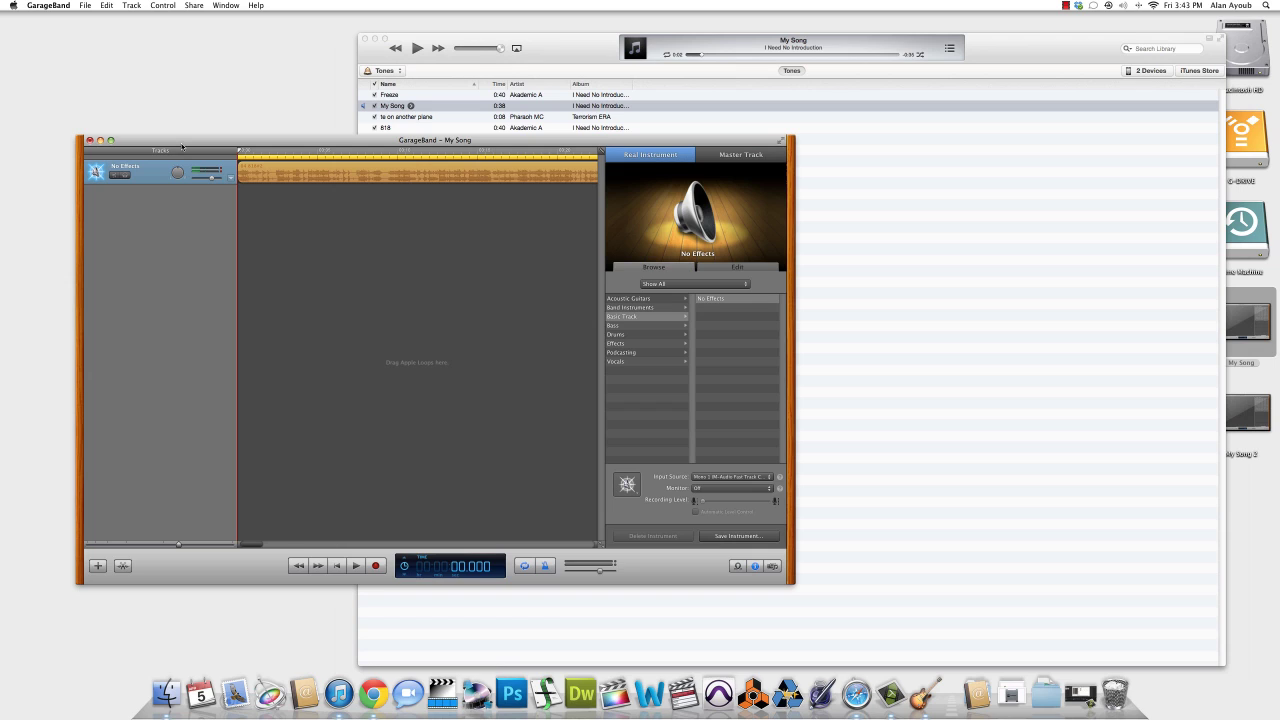
left_click(50, 6)
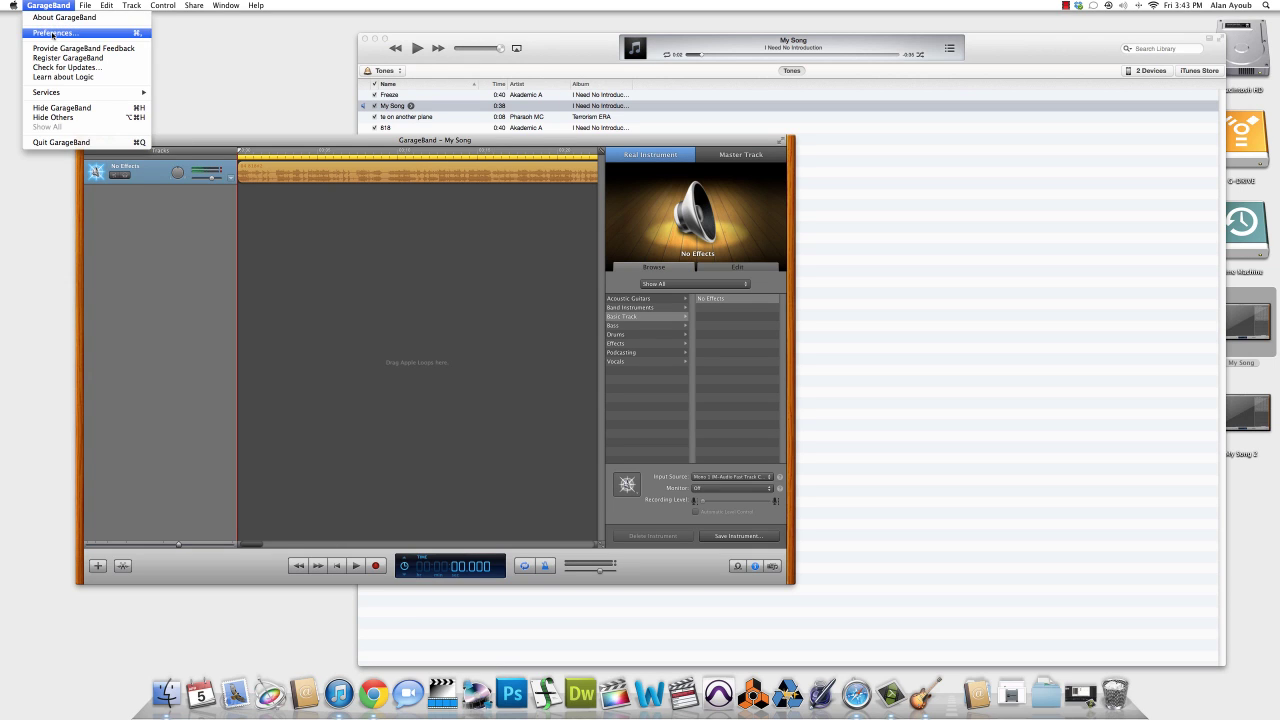
left_click(52, 33)
left_click(648, 121)
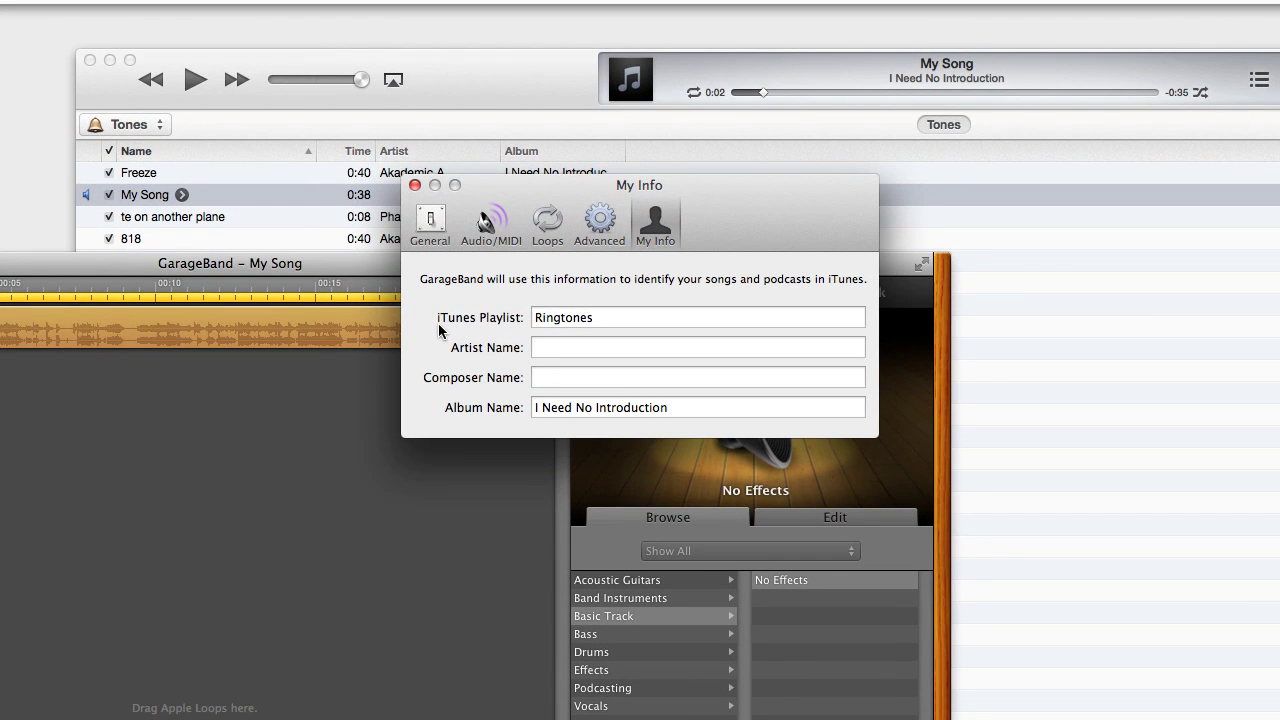
left_click(582, 322)
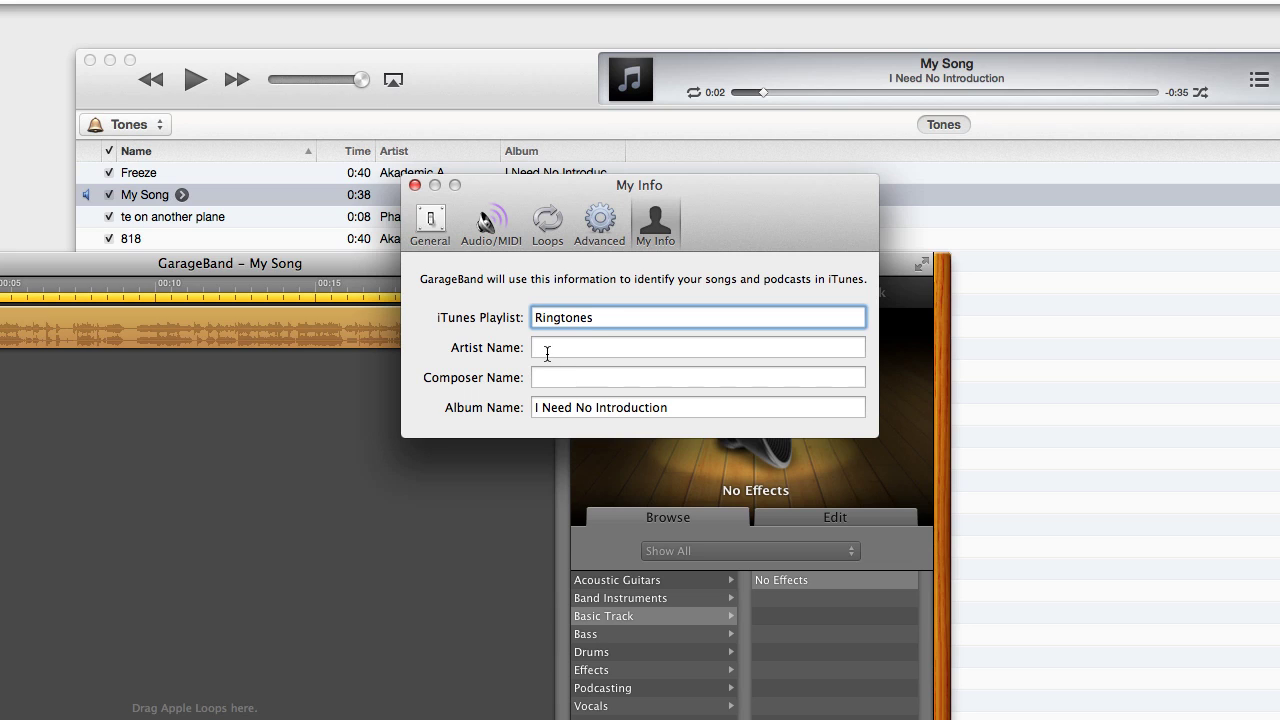
left_click(547, 354)
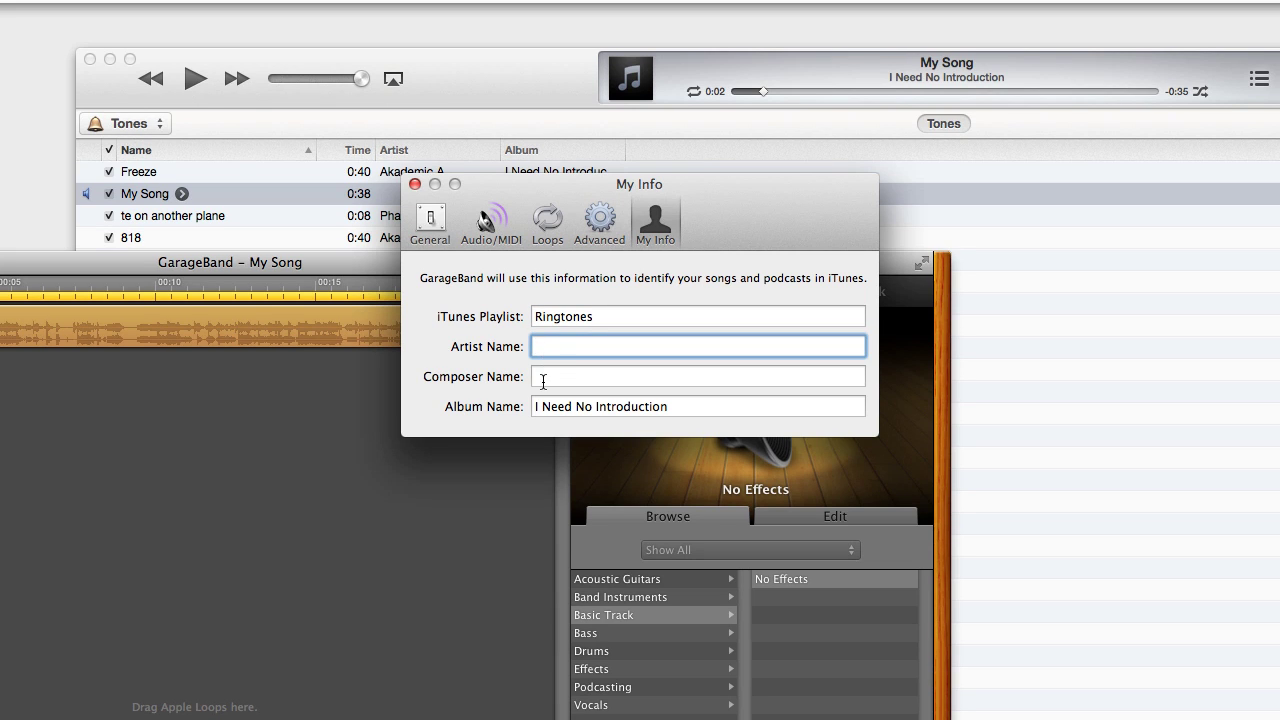
left_click(543, 379)
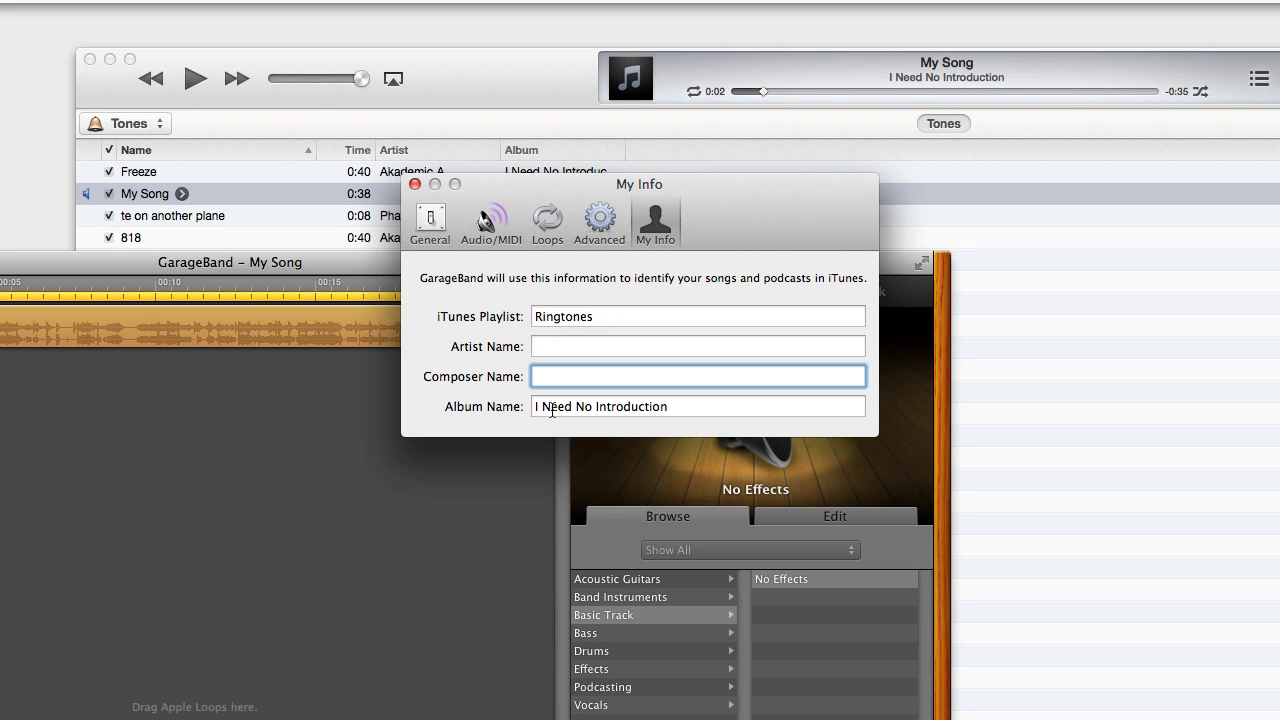
left_click_drag(672, 408, 533, 410)
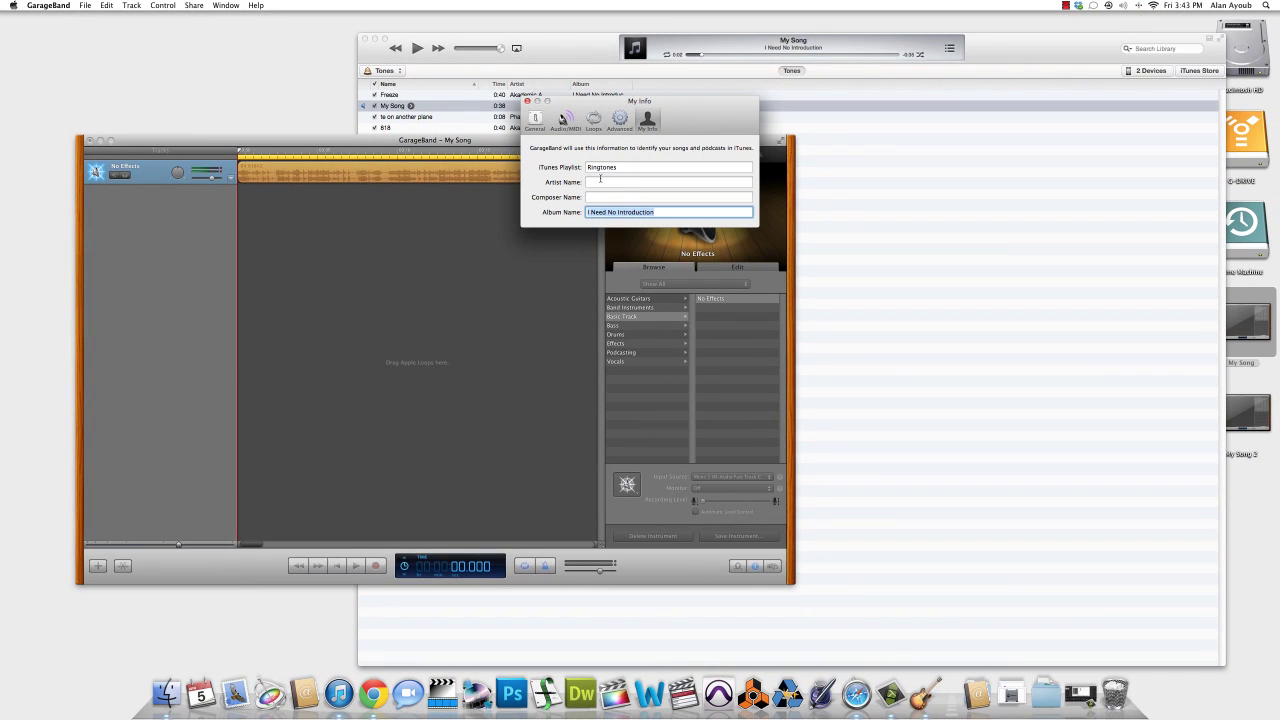
left_click(589, 342)
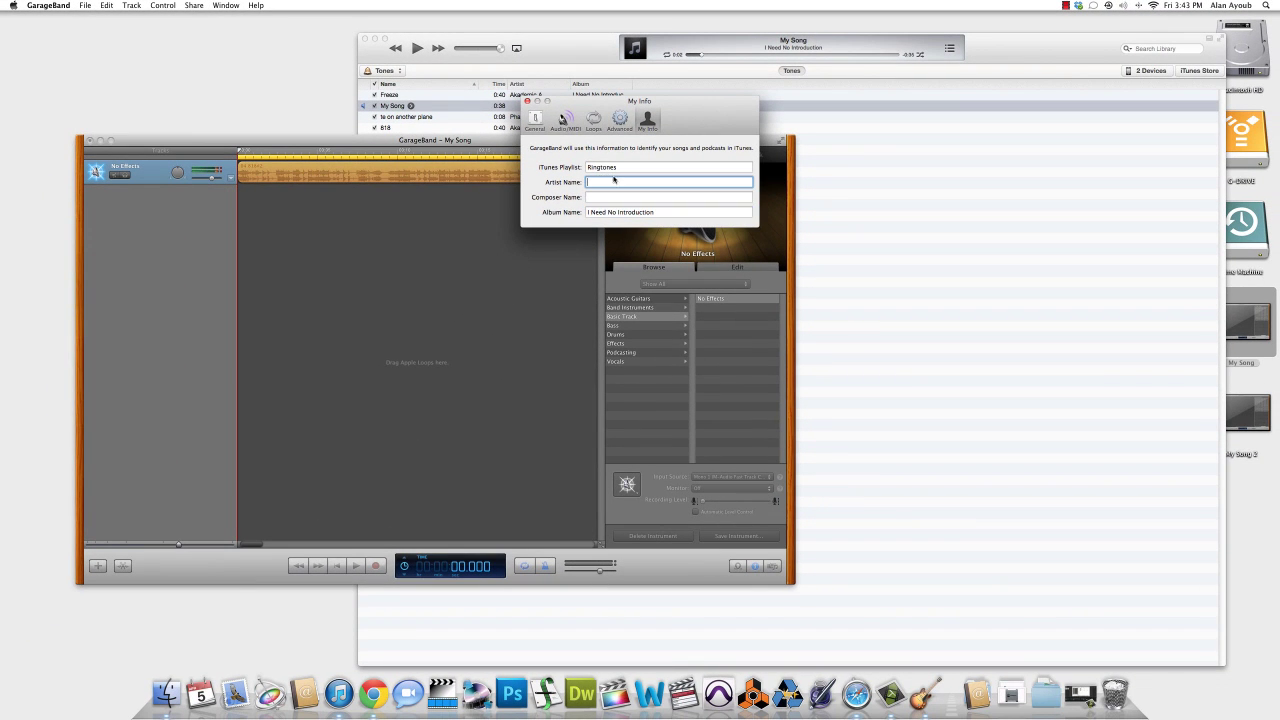
left_click_drag(603, 107, 390, 128)
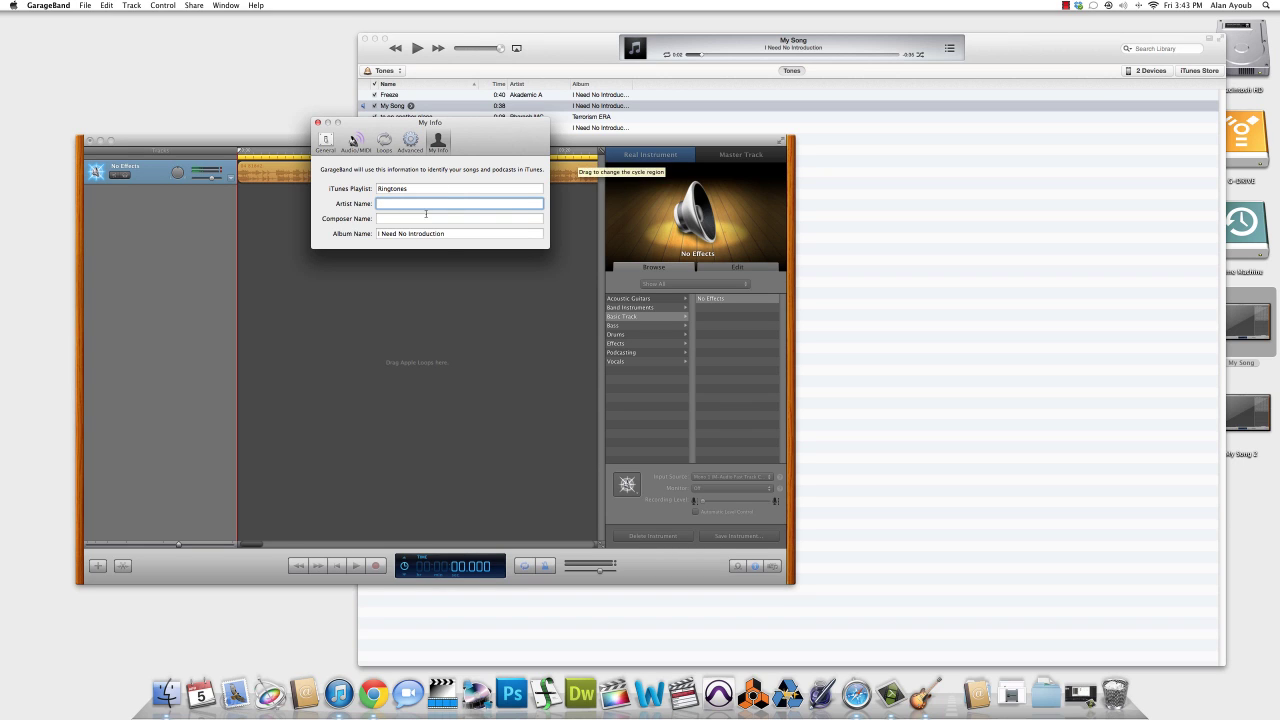
left_click(318, 122)
Rename the 0:38 My Song ringtone to '818' and enter 'Akademic A' as its artist
left_click(570, 52)
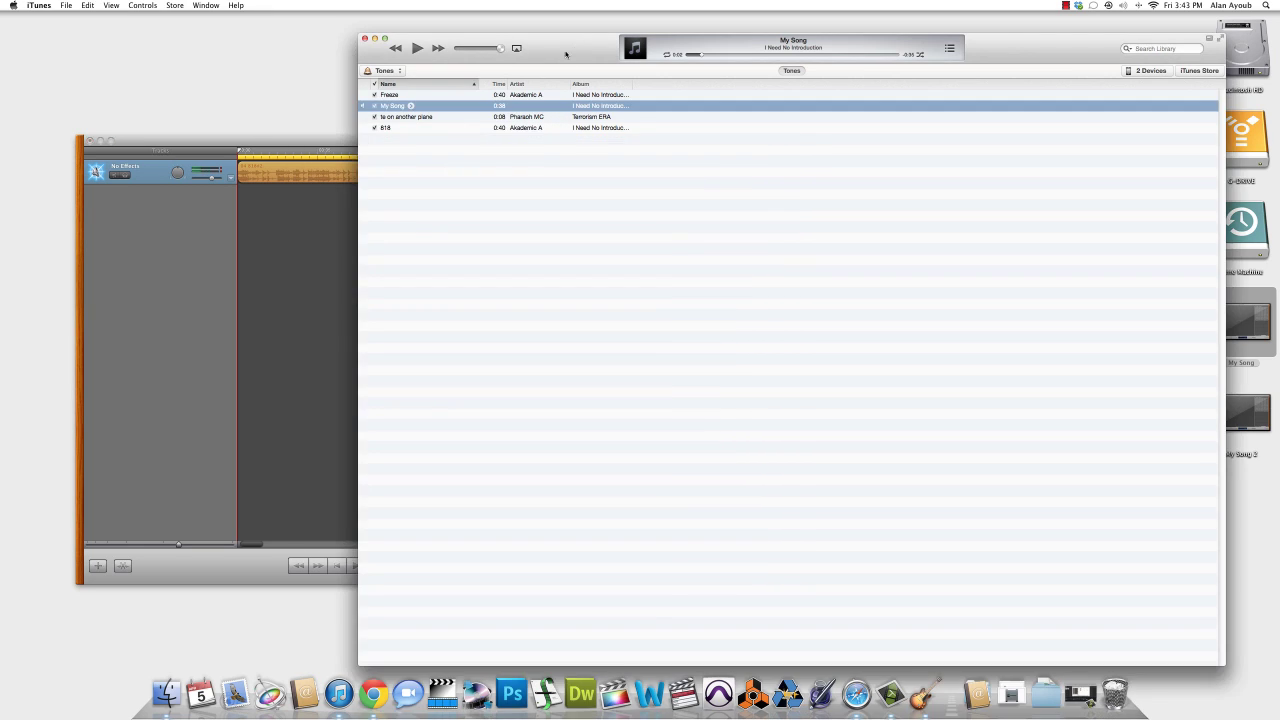
left_click(393, 106)
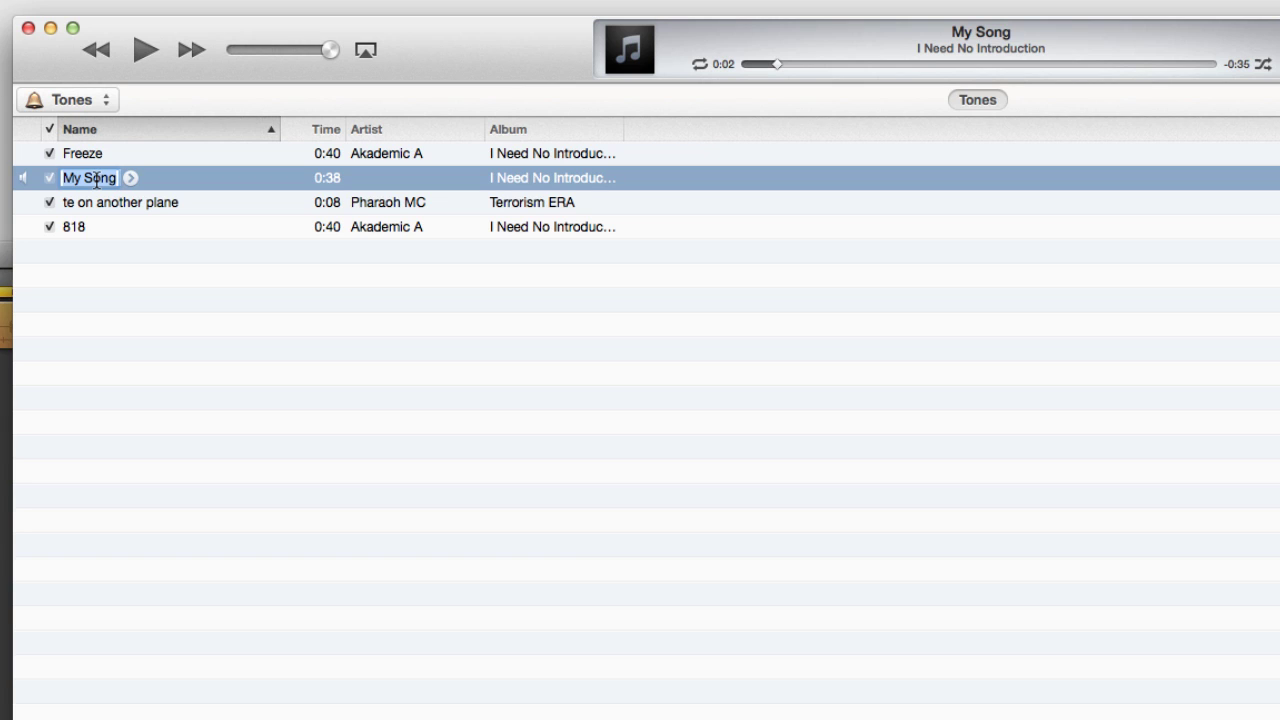
type("818")
key("Return")
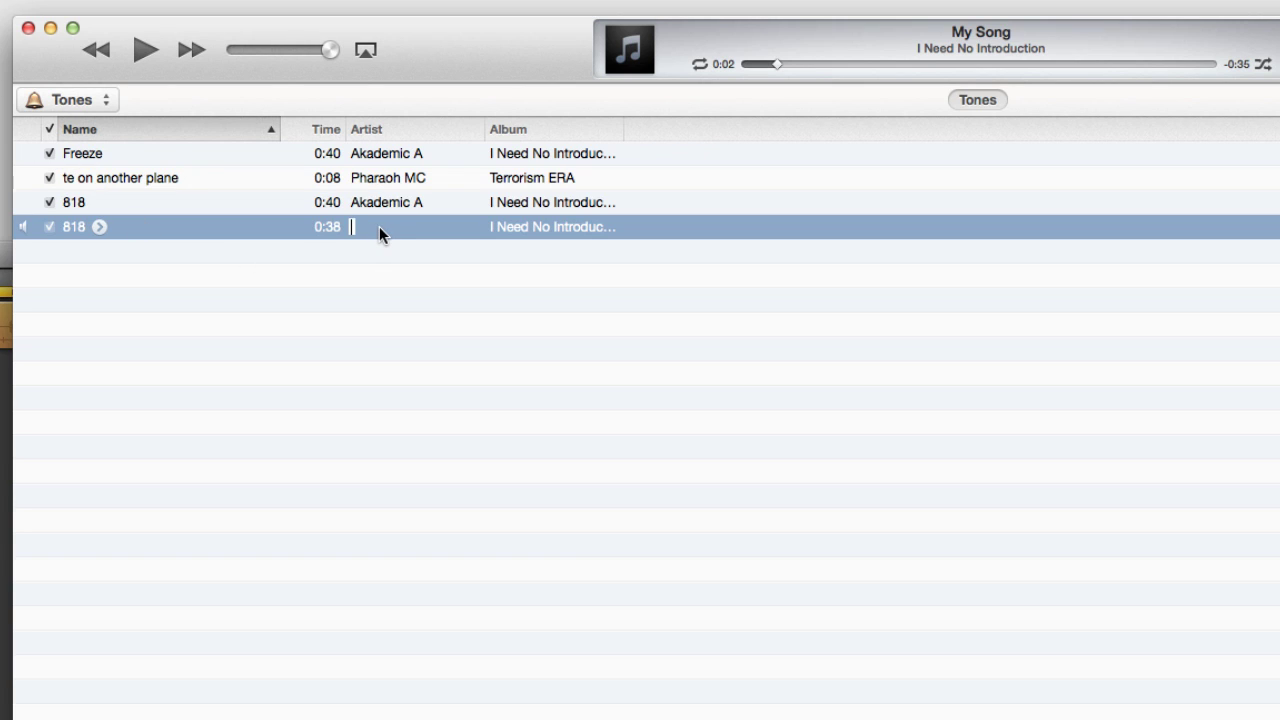
type("Akademic")
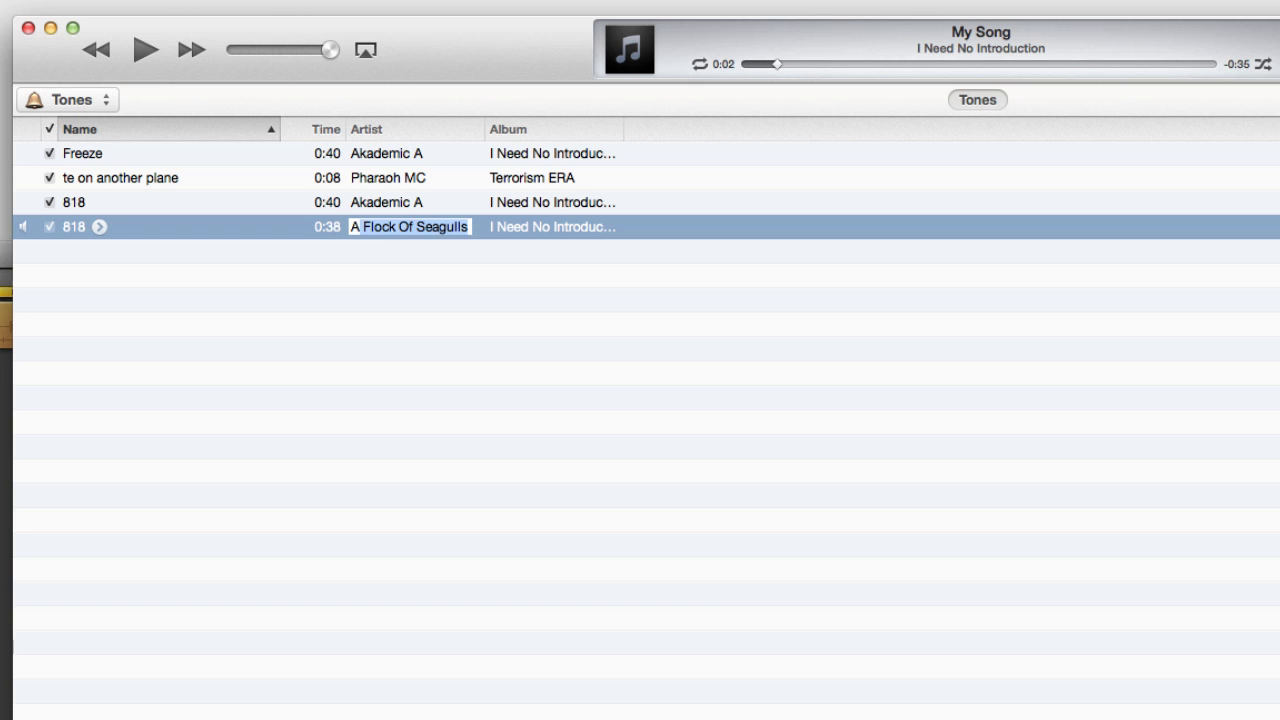
type(" A")
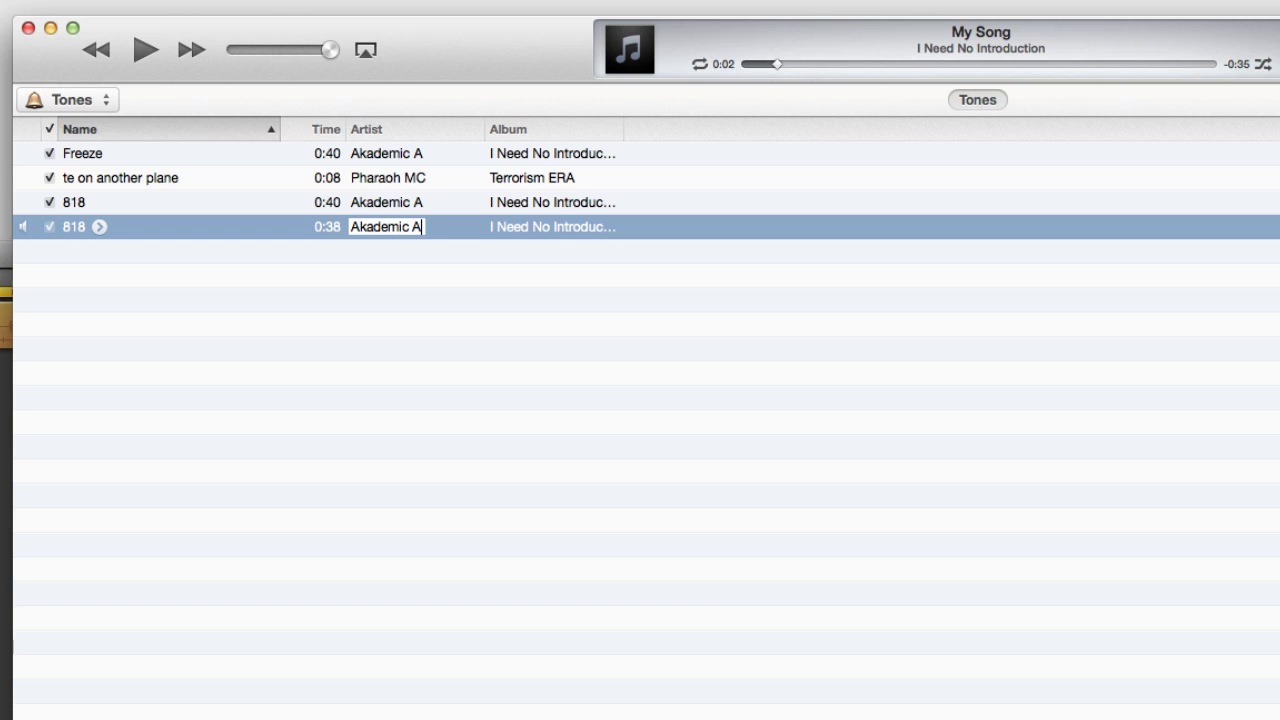
key("Return")
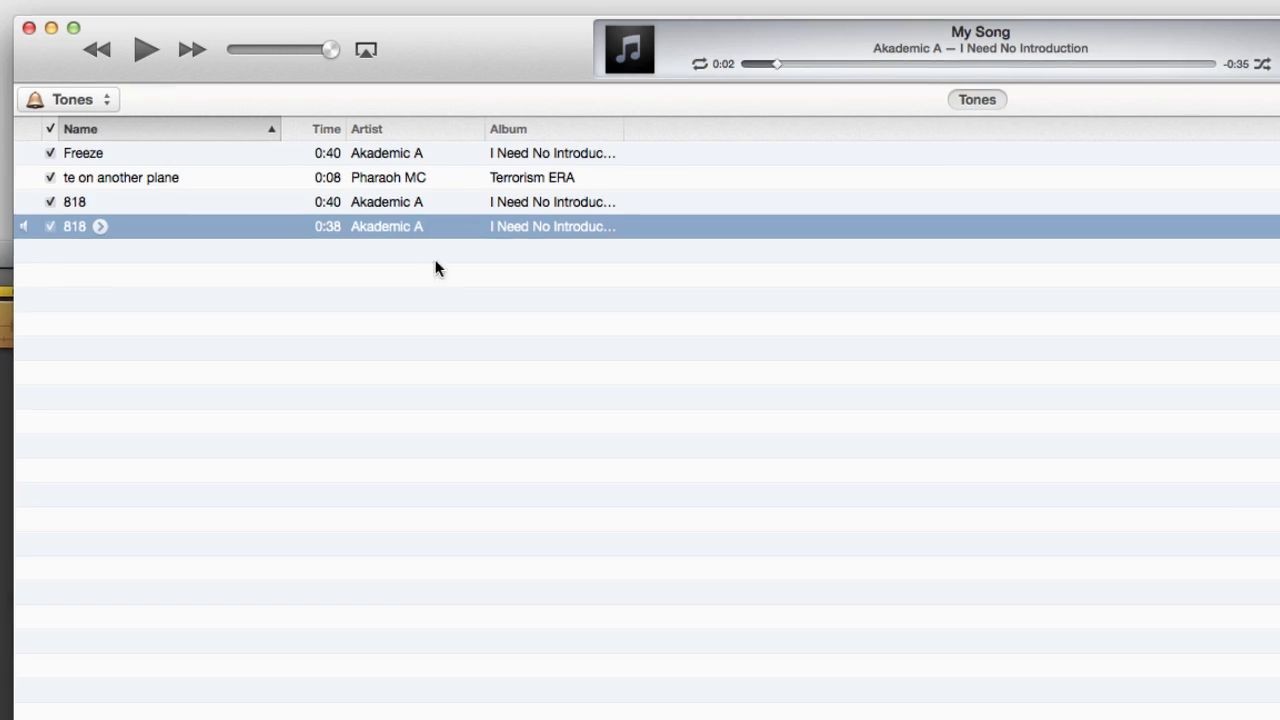